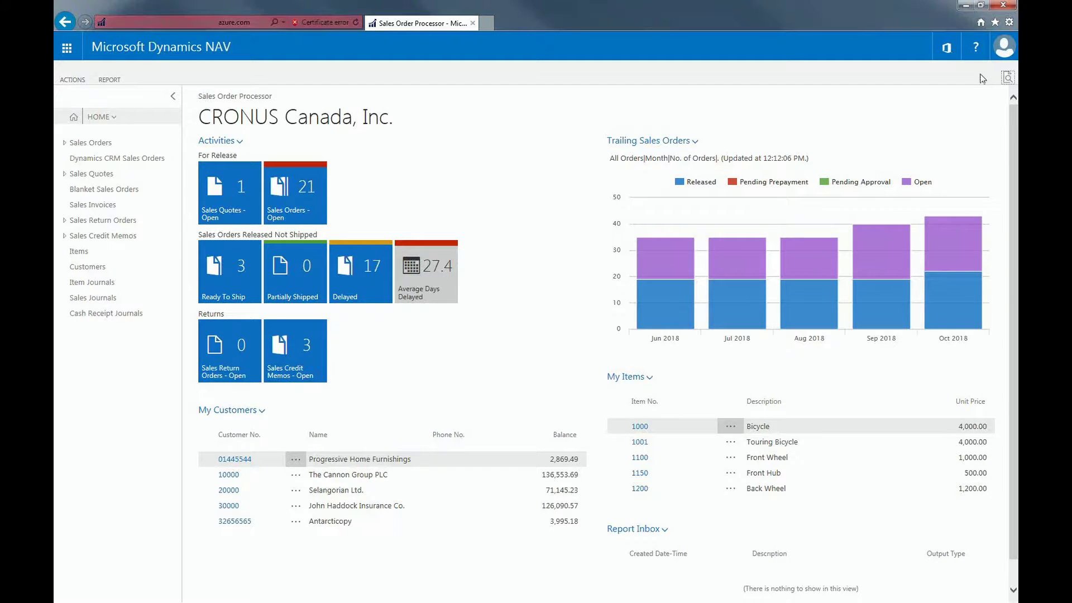
Find and open the Transfer Orders list and create a new transfer order numbered from the number series.
left_click(1008, 80)
type("tra")
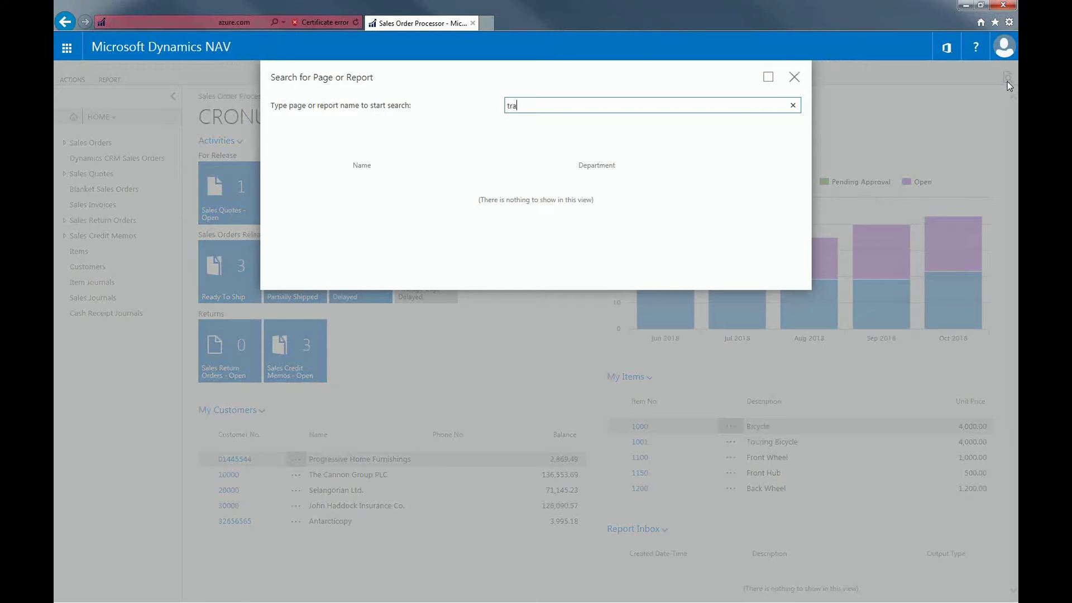
type("nsfer orders")
left_click(379, 195)
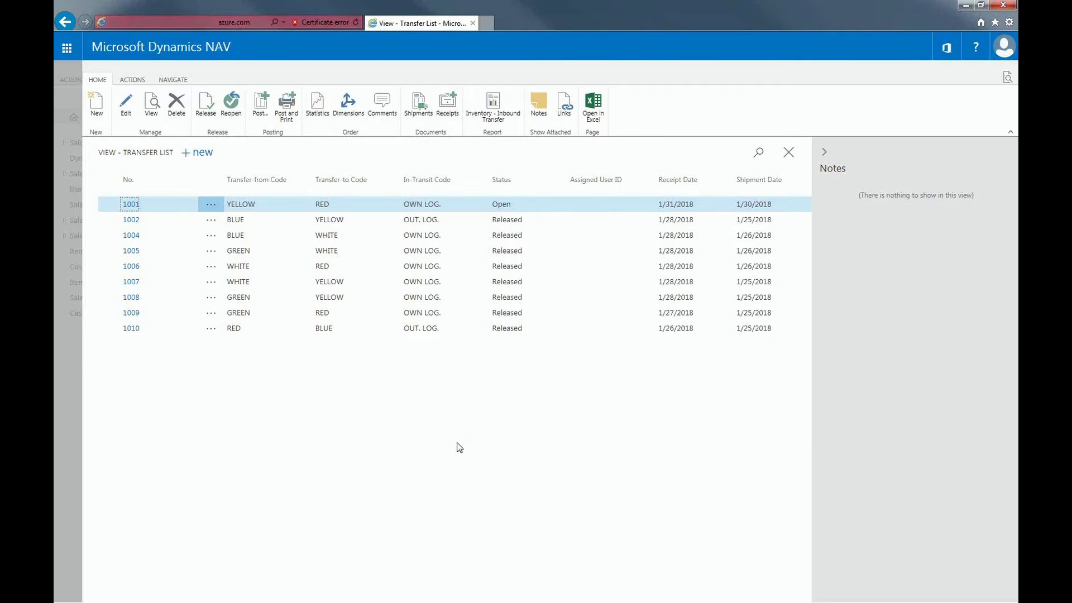
left_click(97, 118)
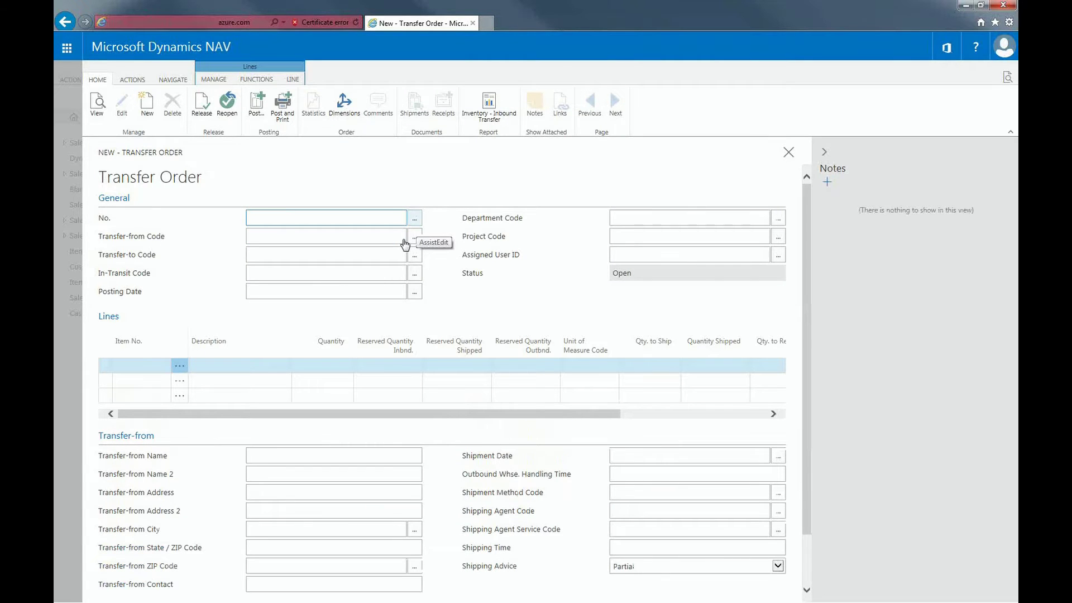
left_click(415, 219)
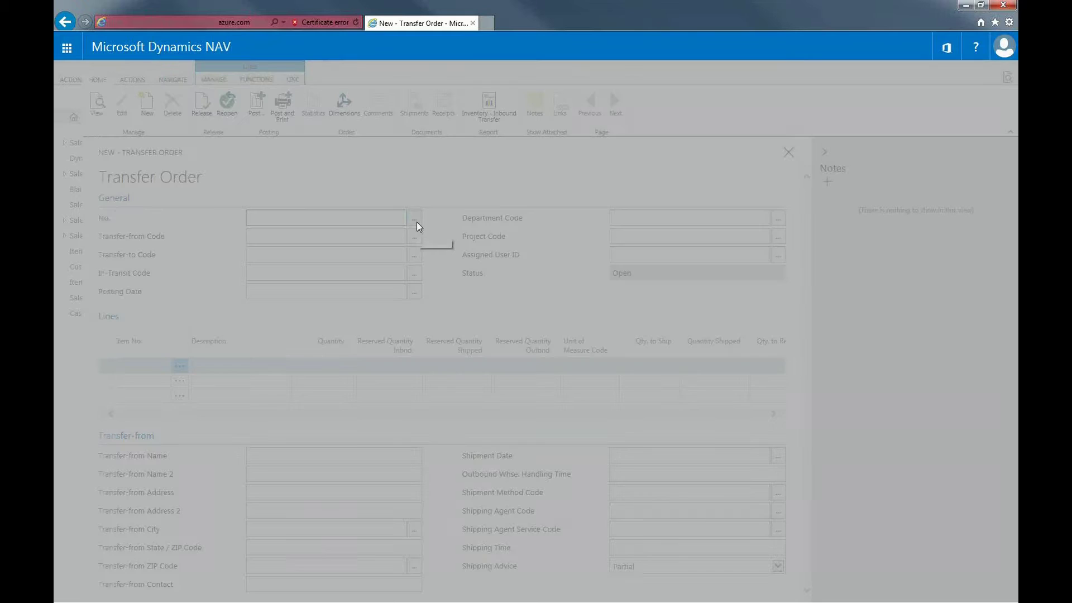
left_click(712, 270)
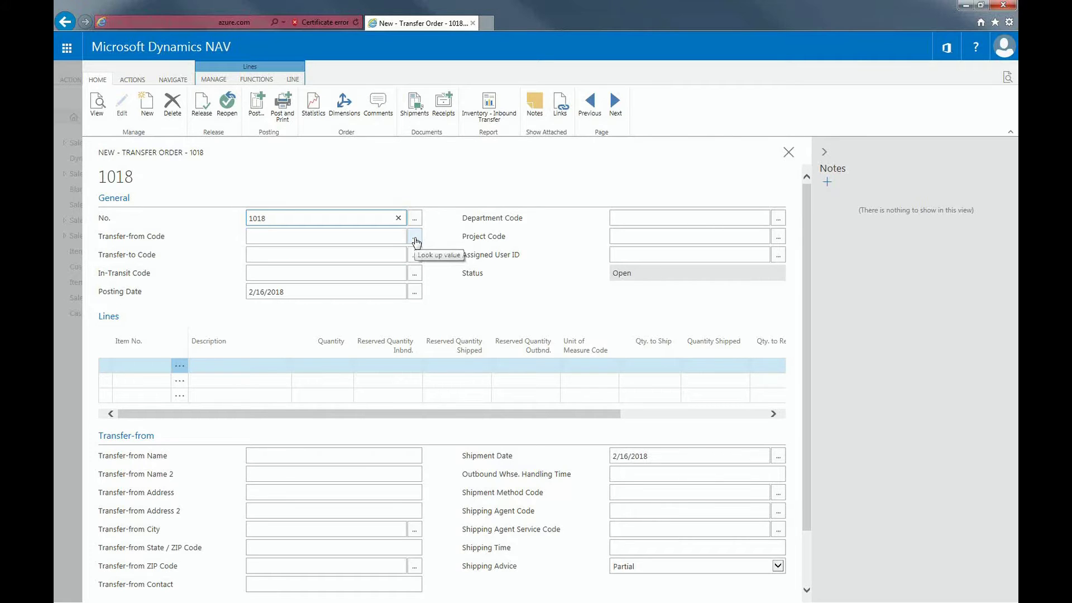
Set the transfer-from location to BLUE and the transfer-to location to RED.
left_click(393, 237)
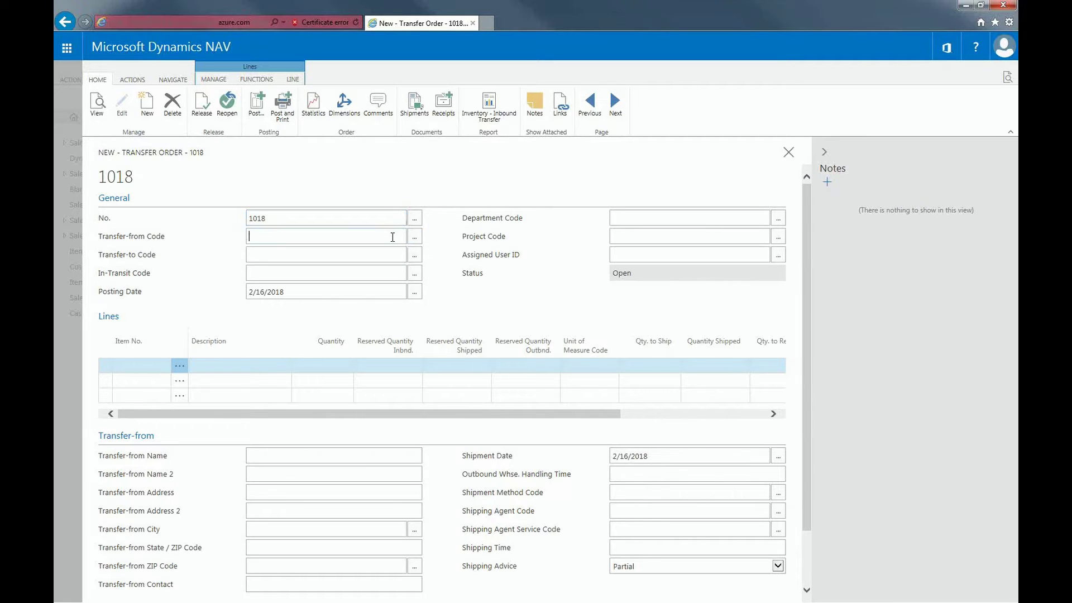
type("blue")
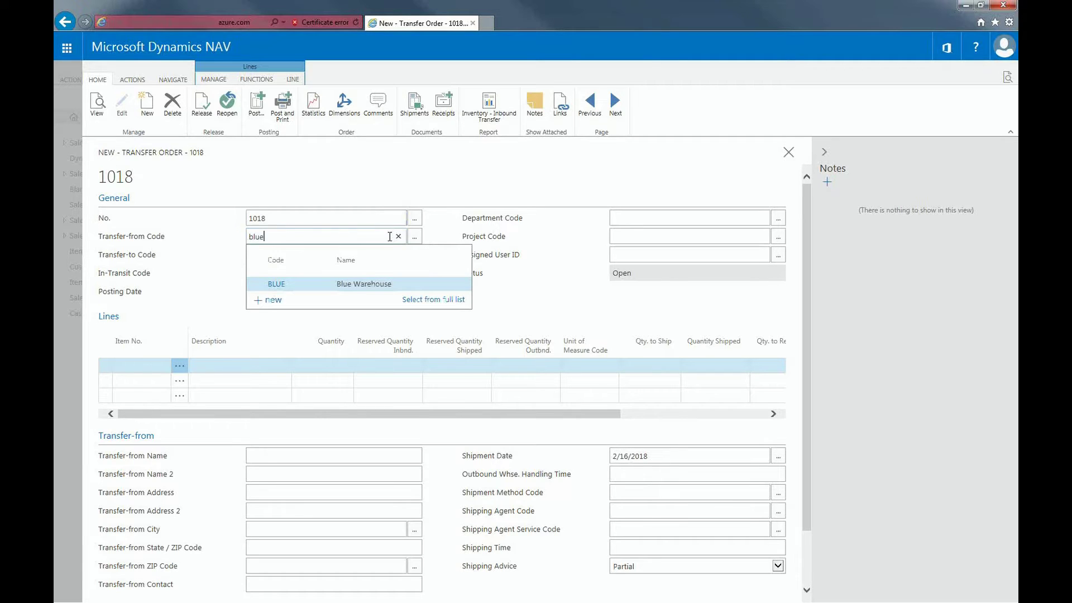
left_click(273, 284)
left_click(280, 252)
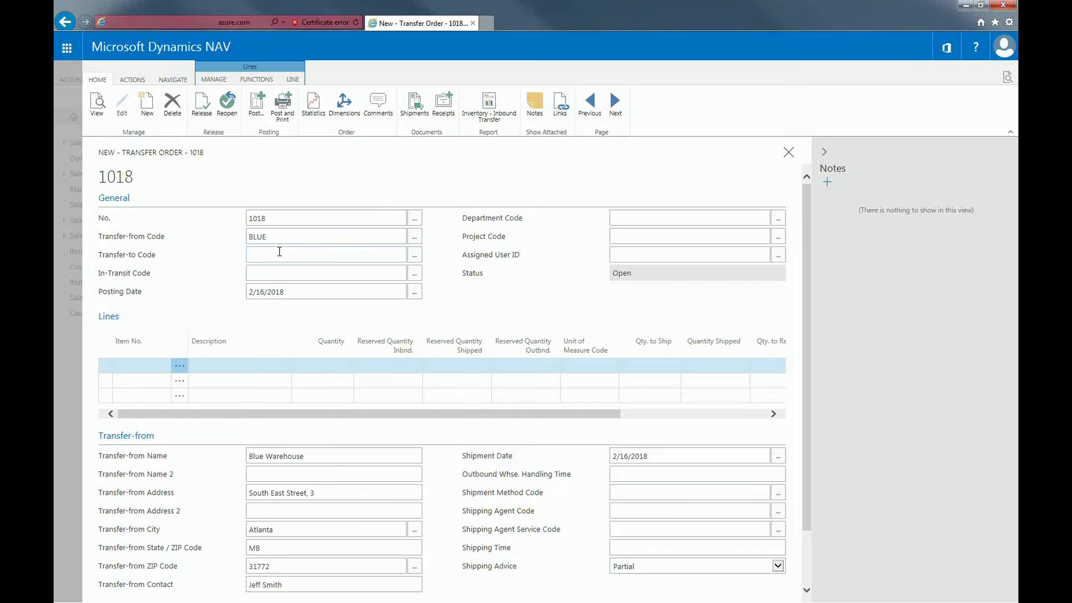
type("red")
left_click(278, 307)
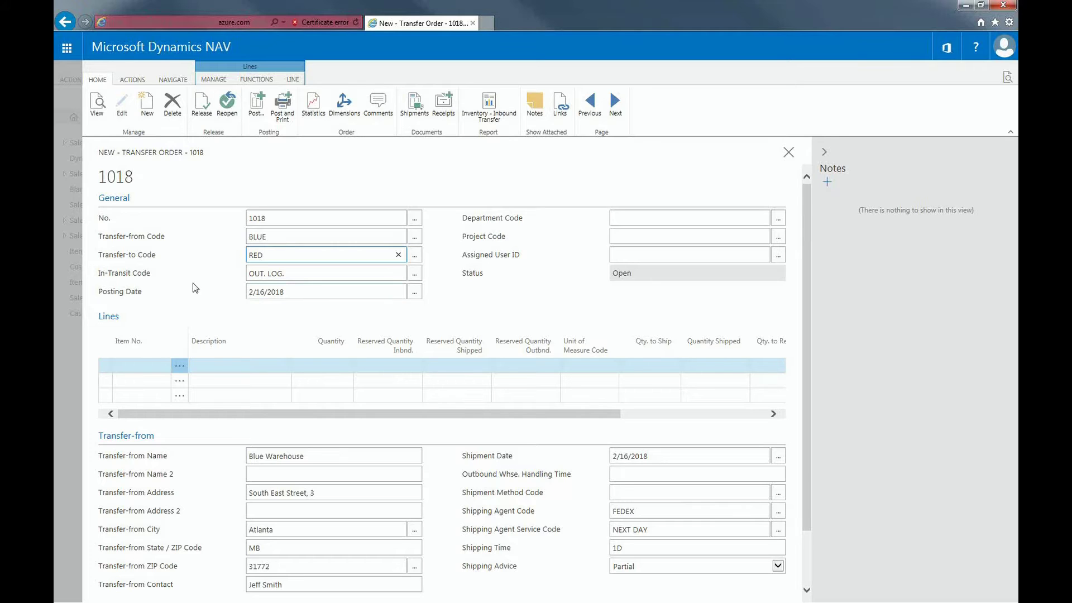
Add a line for item 70003 Rear Panel with quantity 20 and post the transfer order as Ship.
left_click(154, 368)
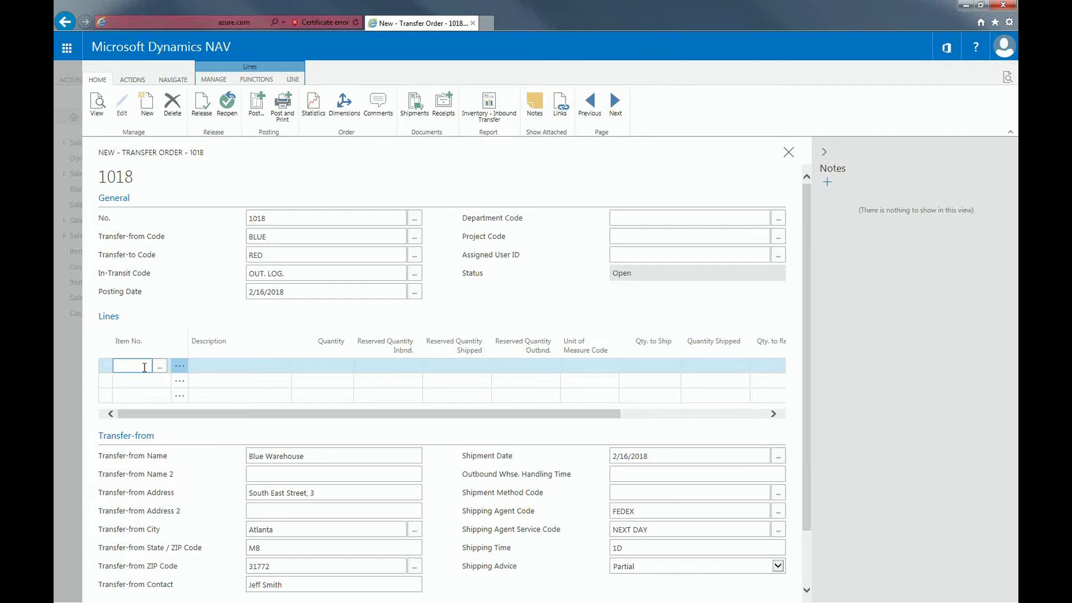
type("70003")
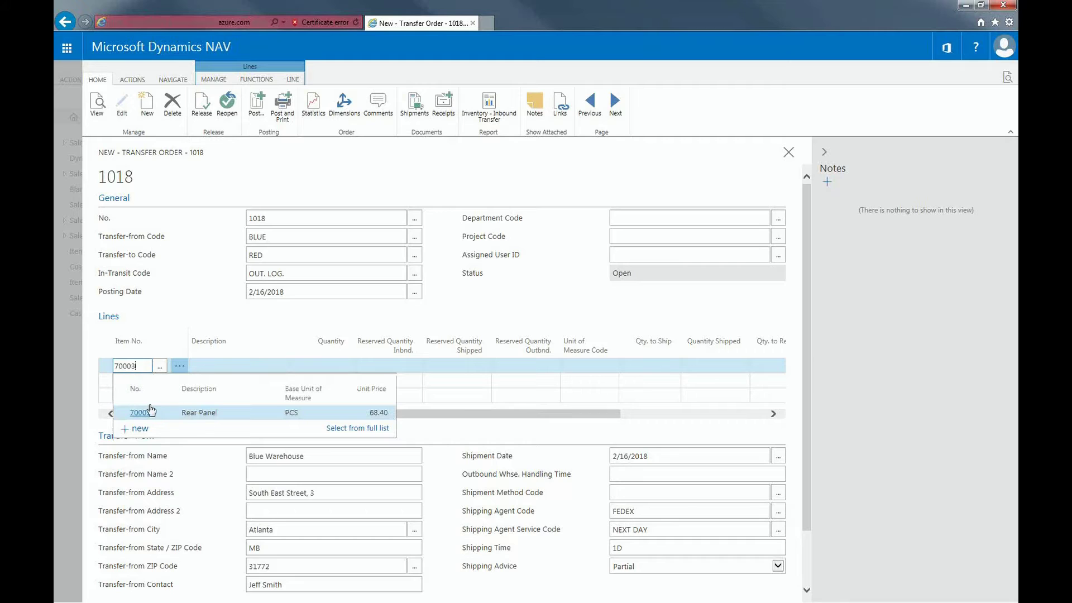
left_click(150, 406)
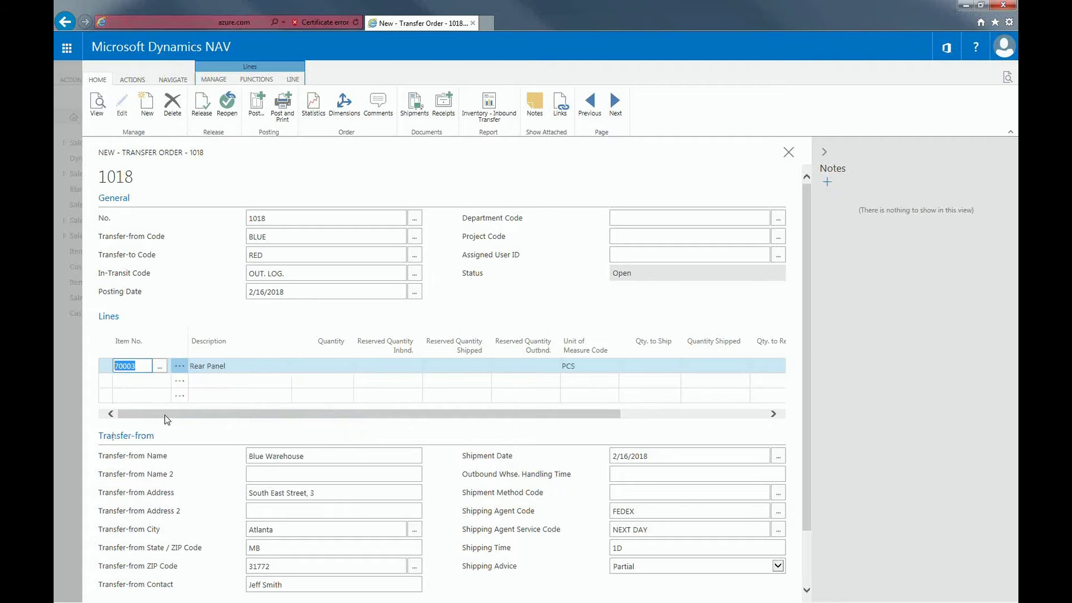
left_click(336, 364)
type("20")
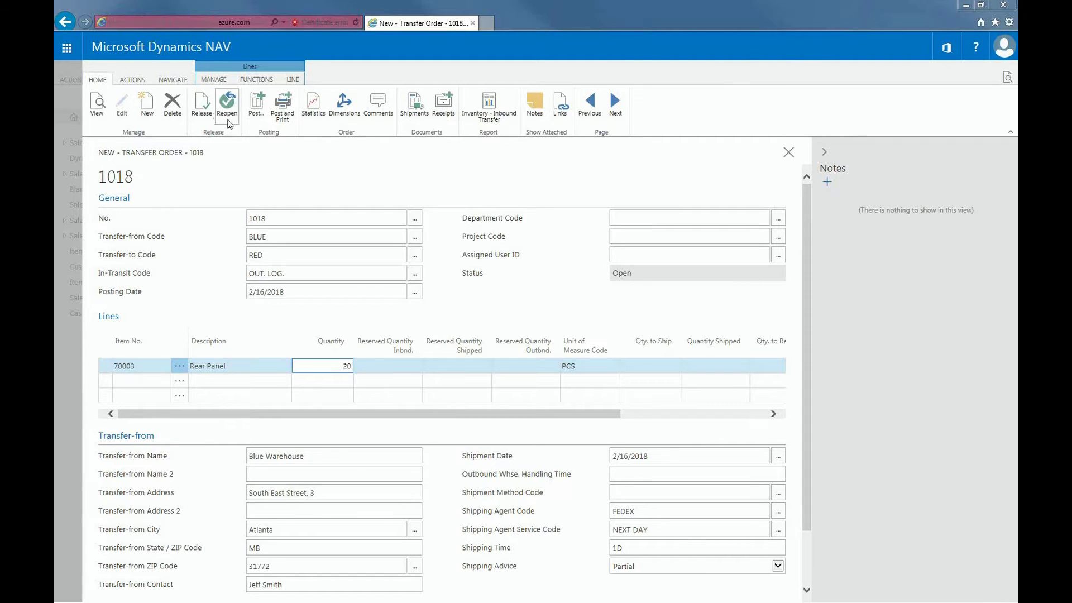
left_click(256, 106)
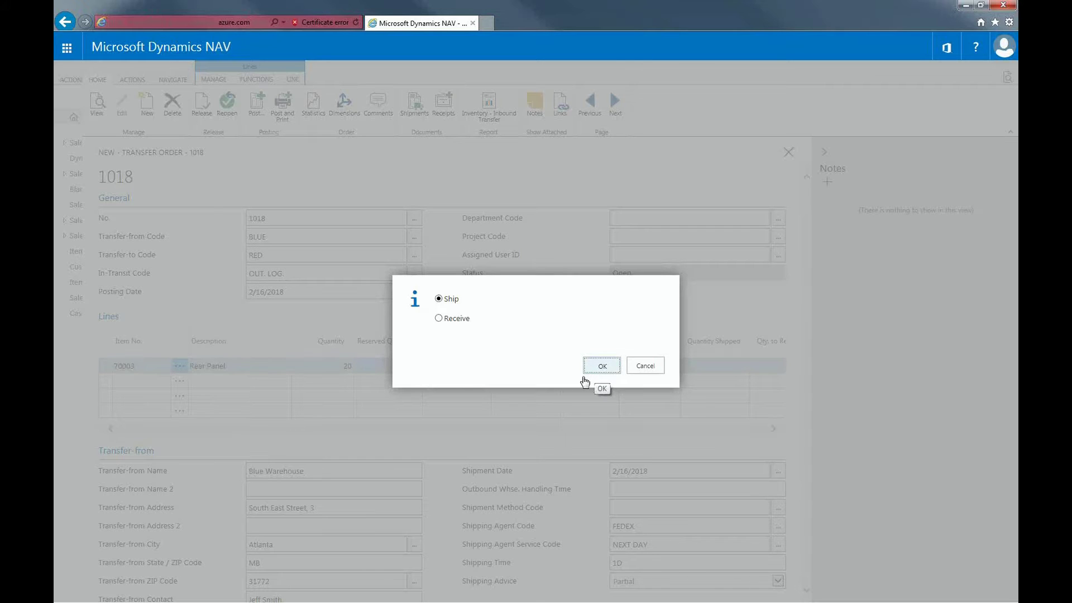
left_click(593, 368)
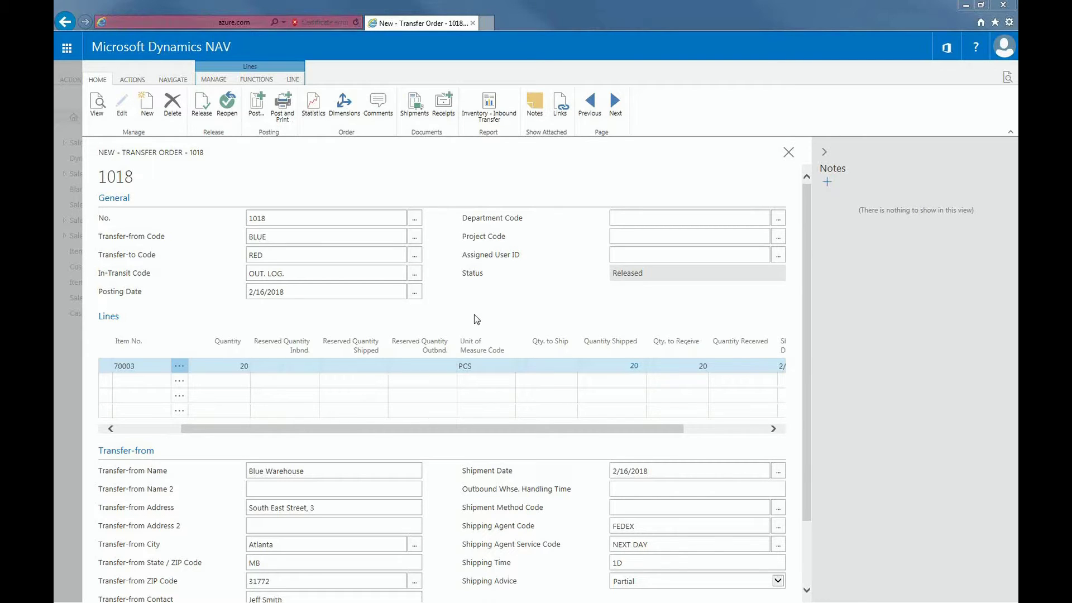
Set the transfer order's posting date to 2/20/2018 and post the order as Receive.
left_click(262, 291)
key("BackSpace")
key("Delete")
type("20")
left_click(504, 319)
left_click(252, 122)
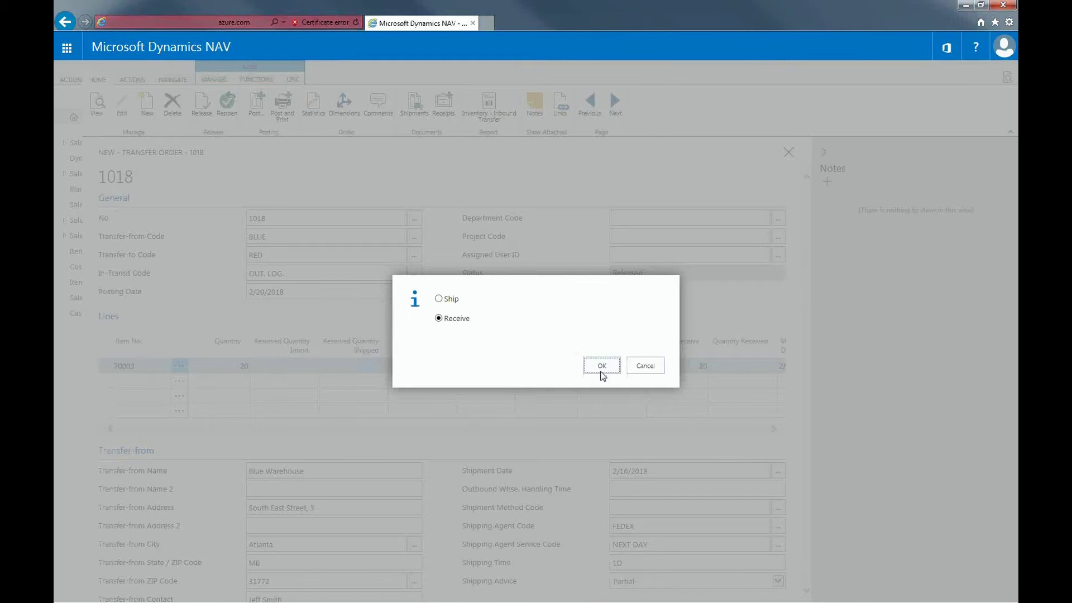
left_click(584, 366)
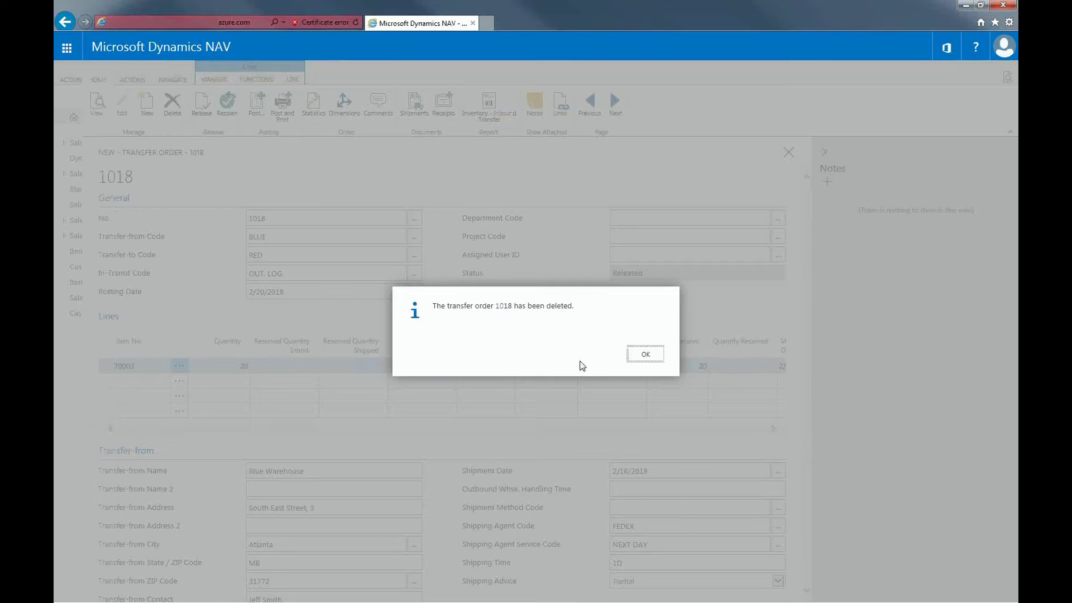
left_click(643, 355)
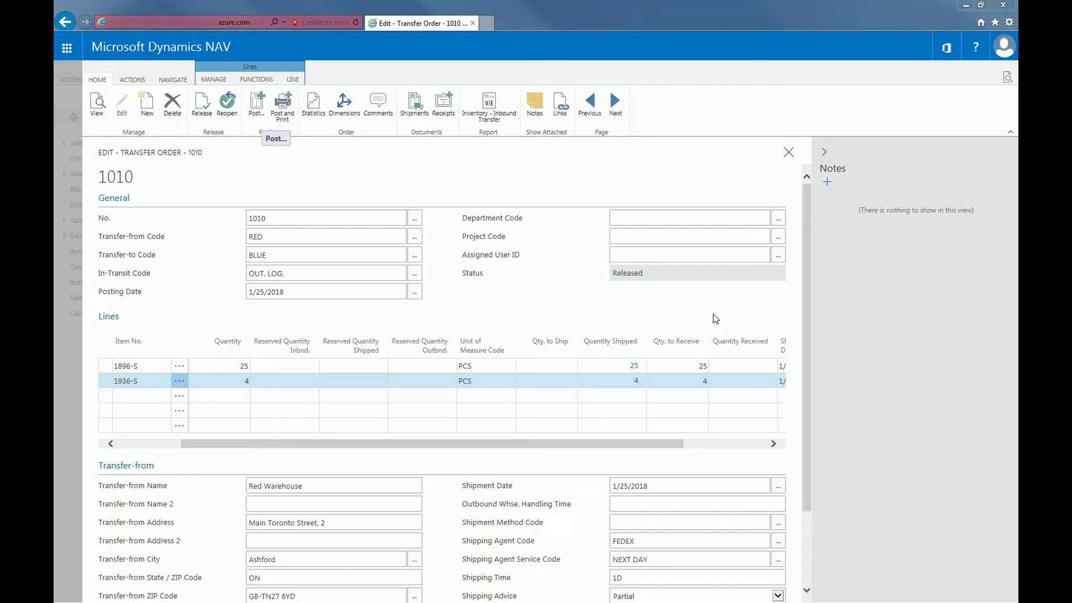
Close the transfer order pages, find the Posted Transfer Receipts list and look up the BLUE to RED receipt dated 2/20/2018.
left_click(788, 153)
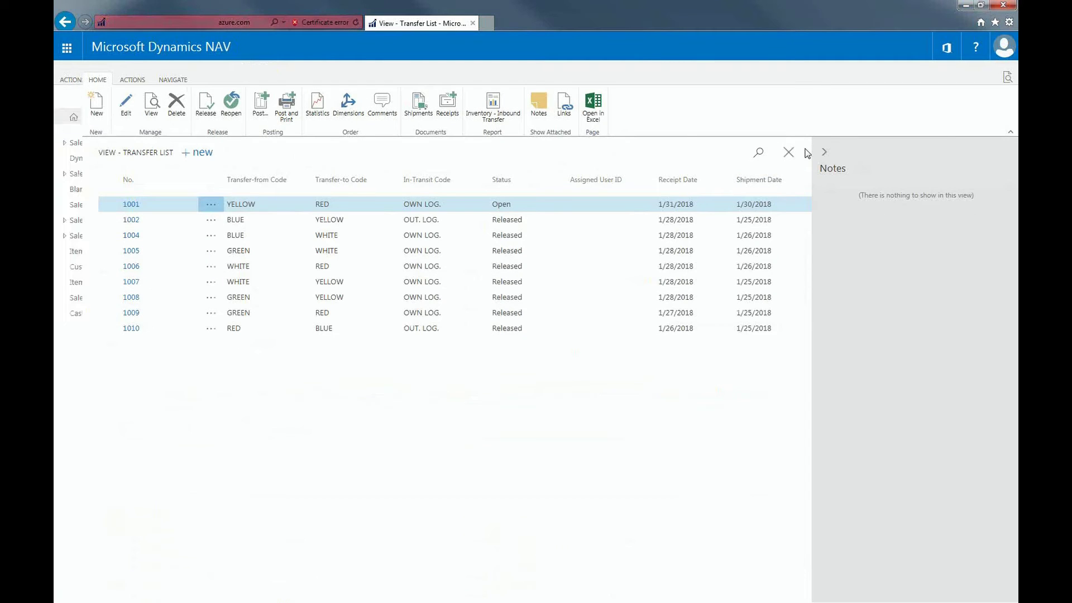
left_click(789, 152)
key("ctrl+F3")
type("posted transfer receip")
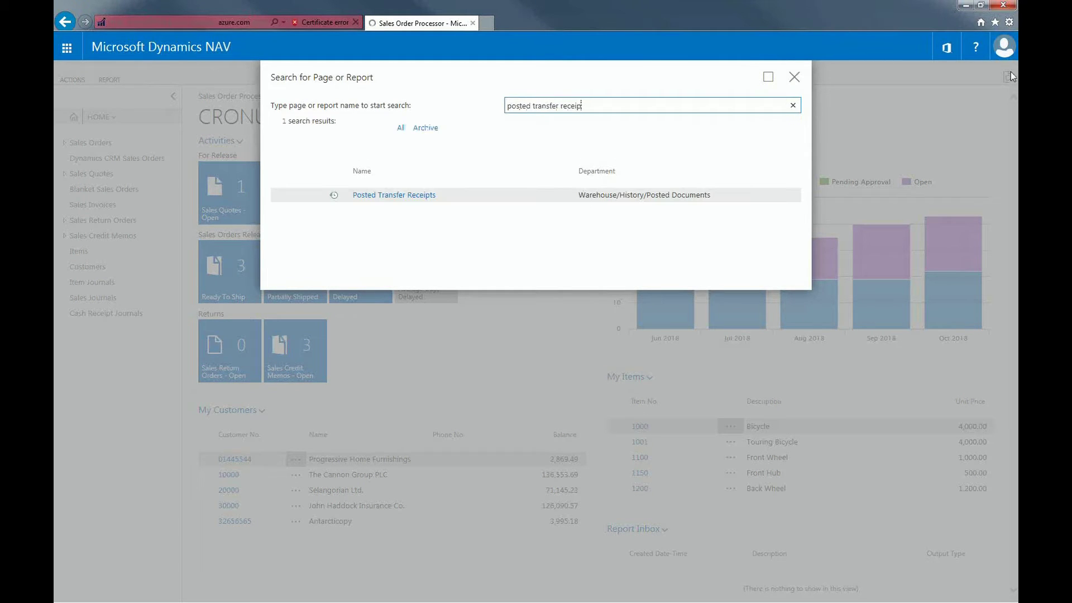
left_click(346, 195)
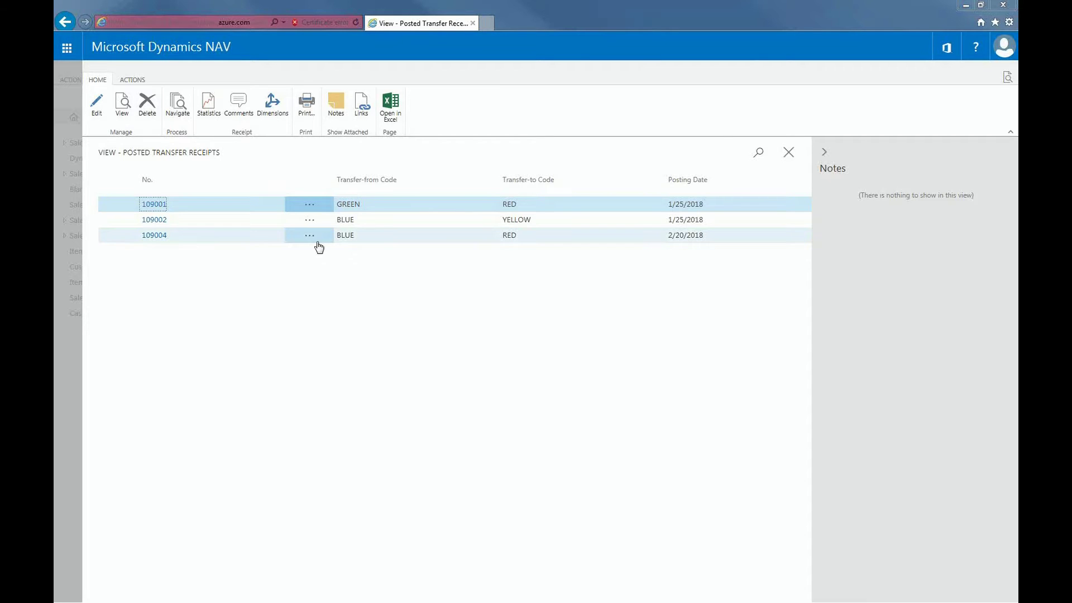
left_click(195, 236)
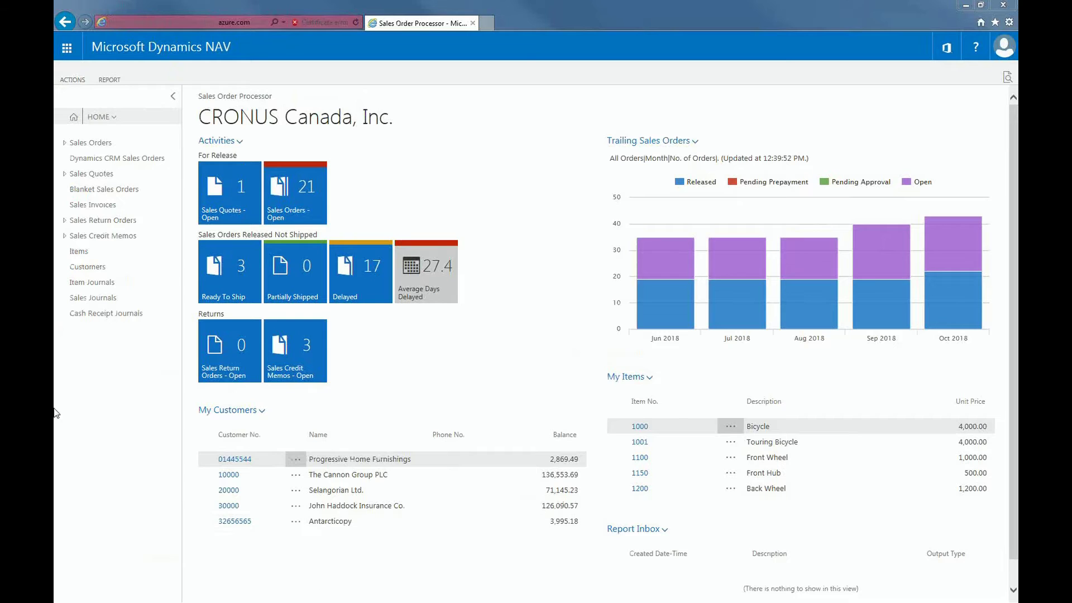
Search the item list for 70003 and open the Rear Panel item card.
left_click(78, 252)
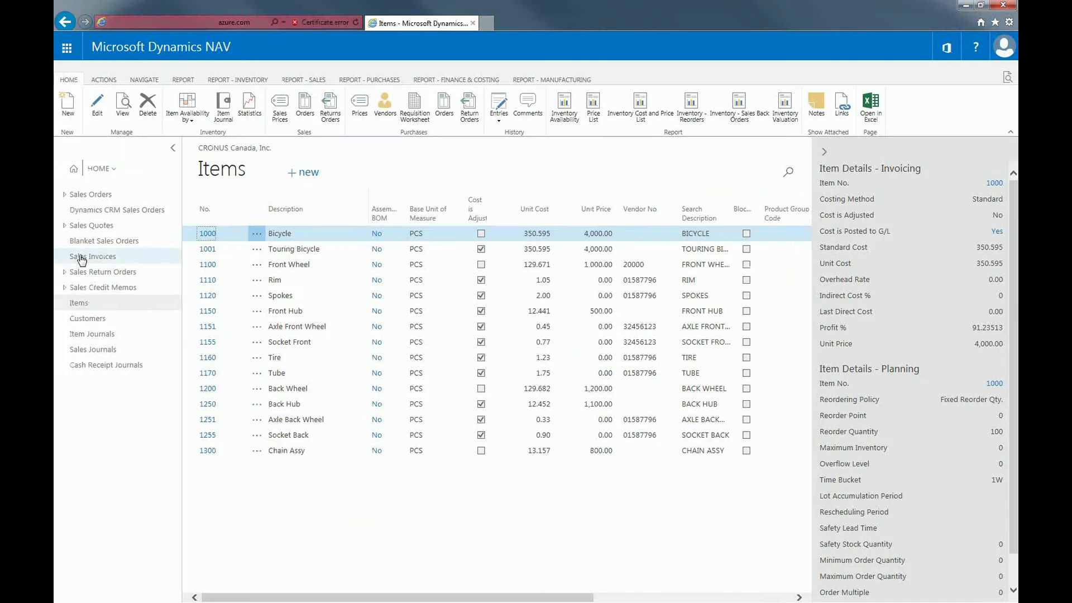
left_click(788, 173)
type("7000")
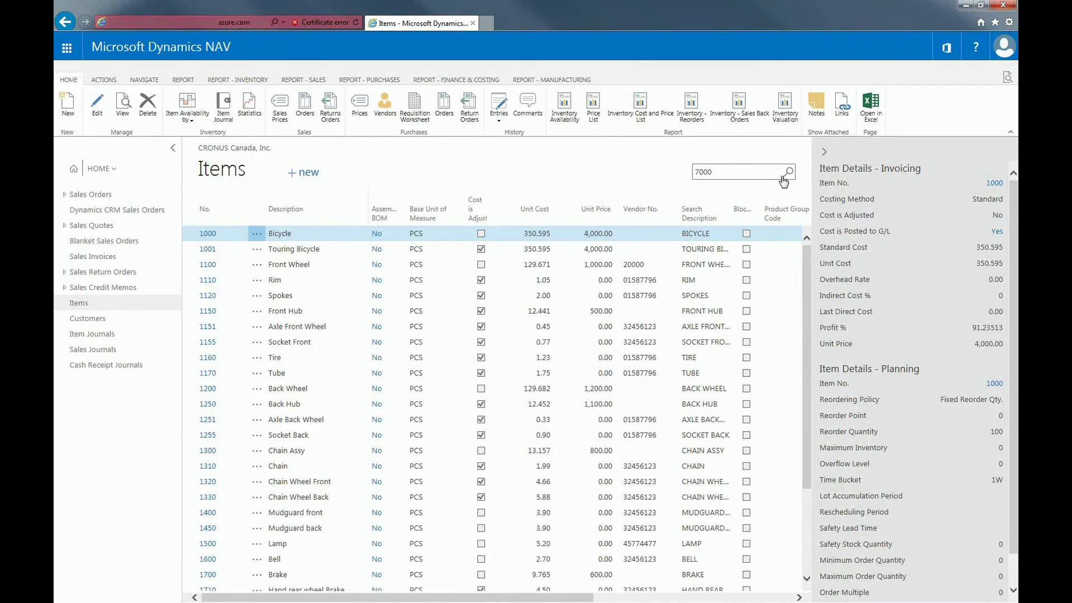
type("3")
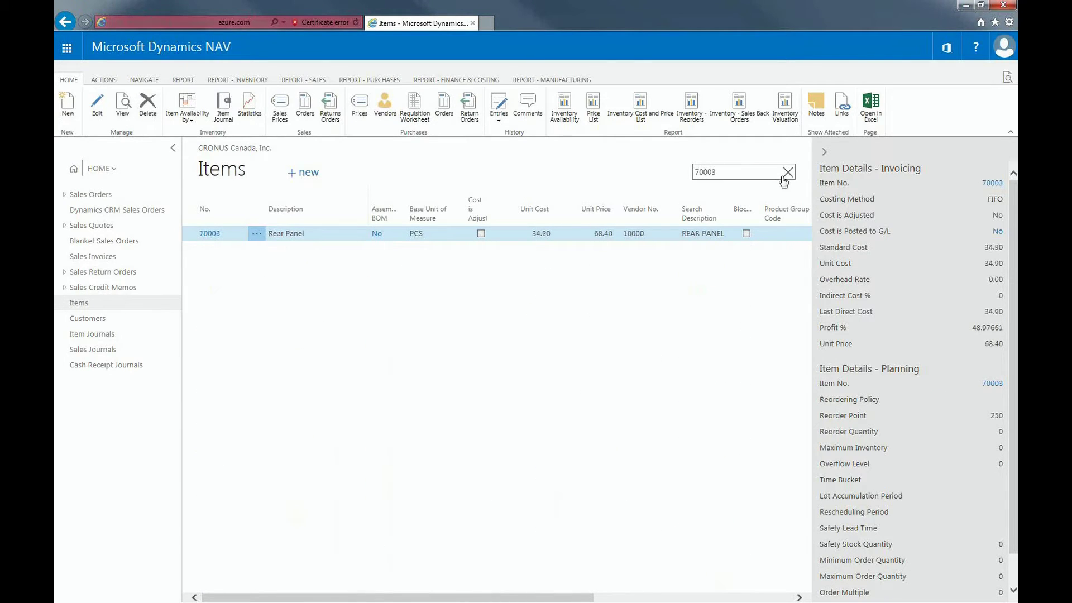
left_click(215, 234)
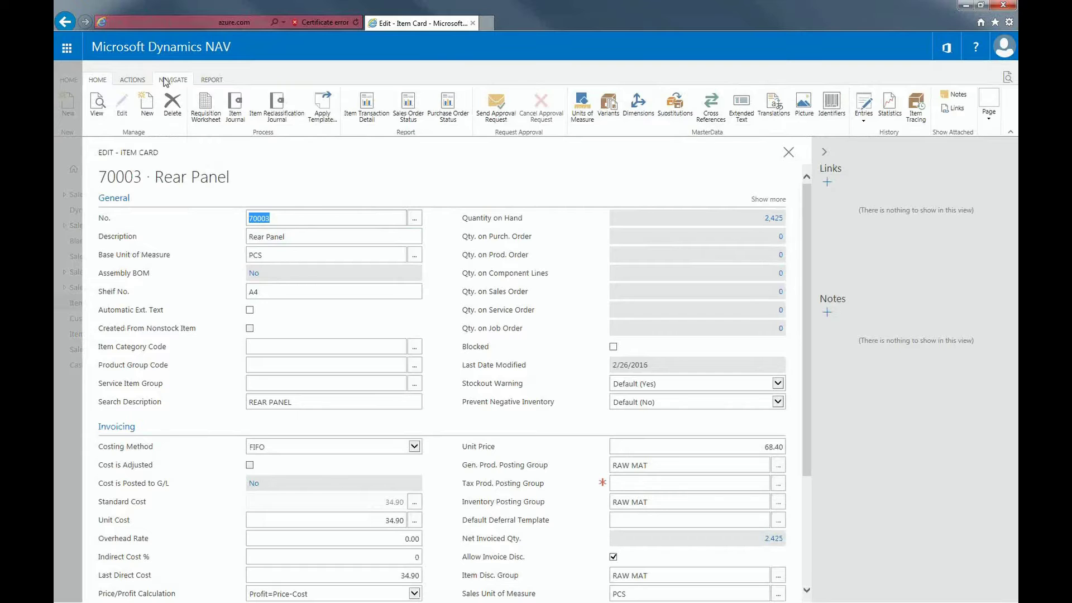
Examine the ledger entries of the Rear Panel item and leave the entries page.
left_click(165, 82)
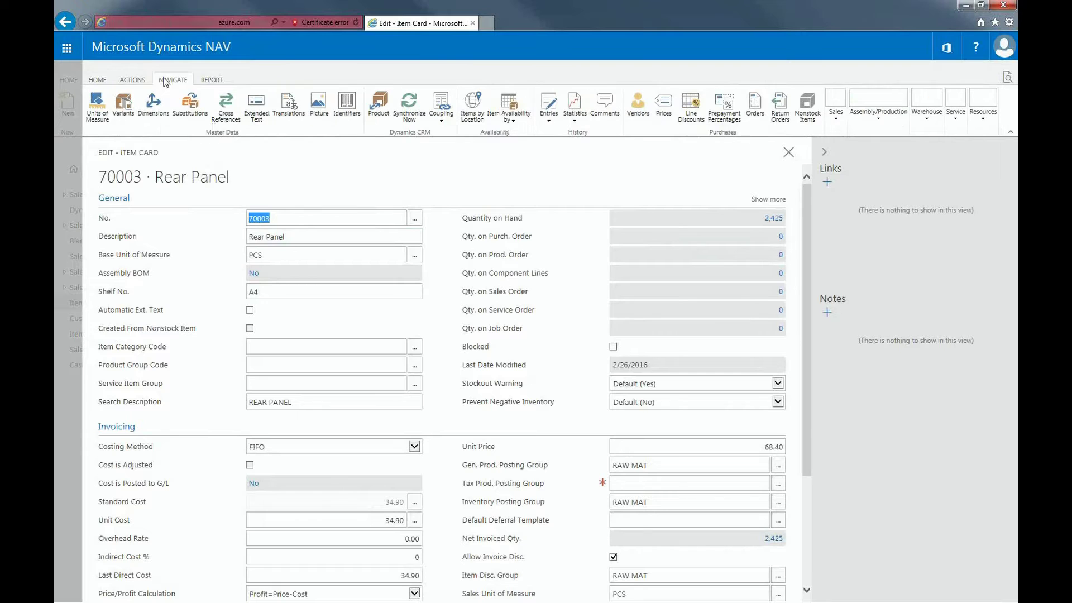
left_click(556, 107)
left_click(568, 142)
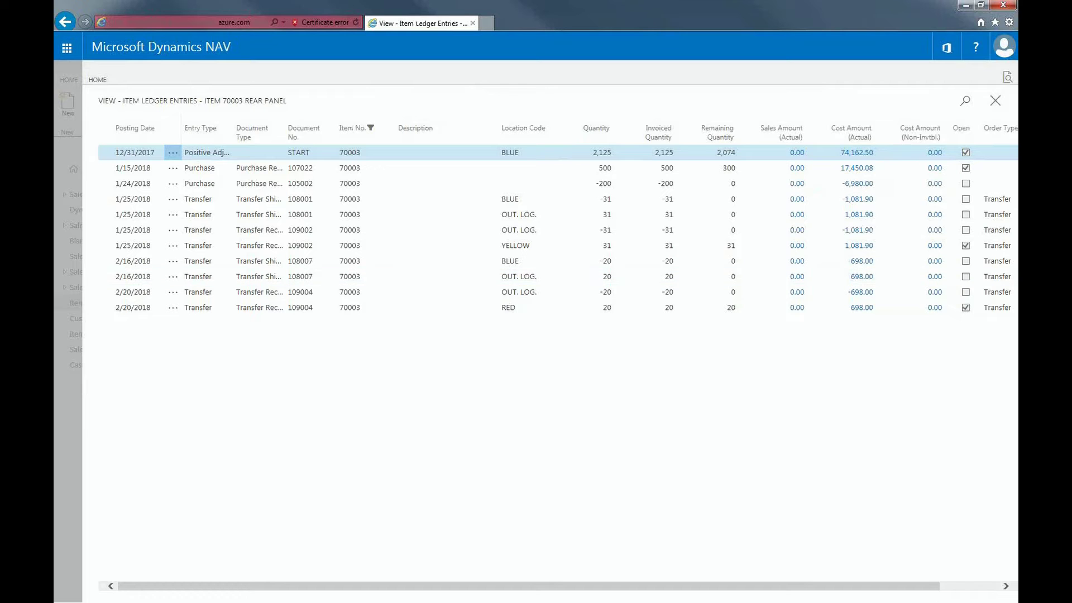
key("Escape")
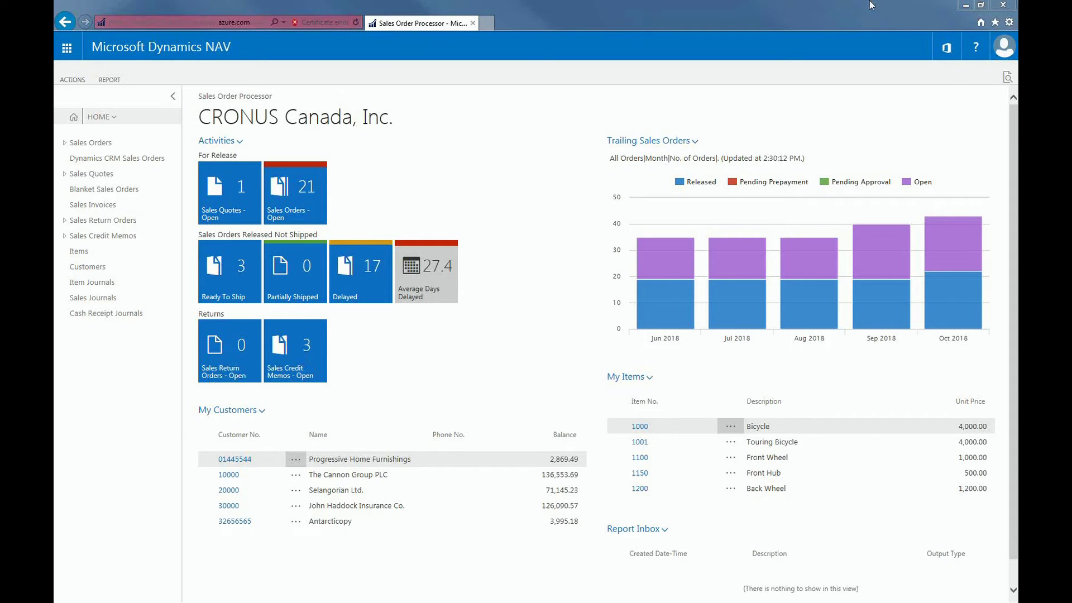
Reopen the Transfer Orders list and create another transfer order numbered from the T-ORD series.
left_click(1015, 77)
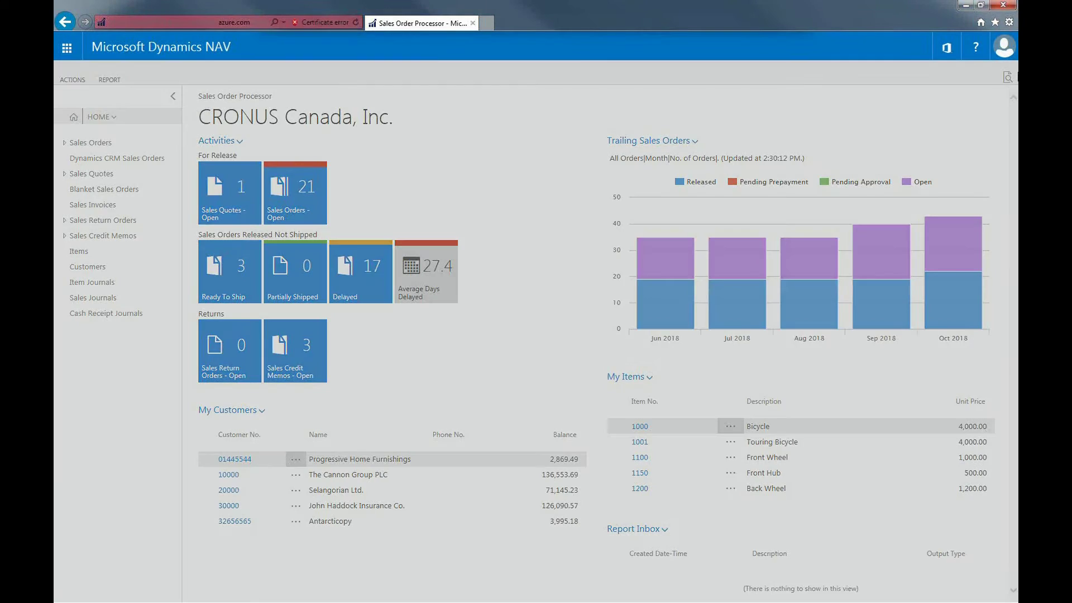
type("transfer orders")
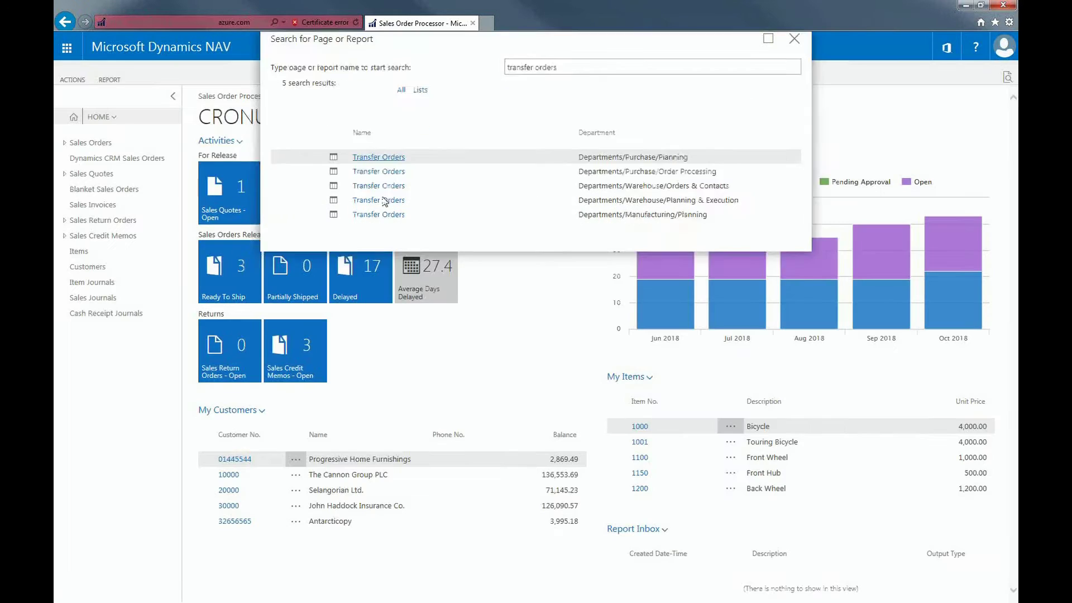
left_click(385, 200)
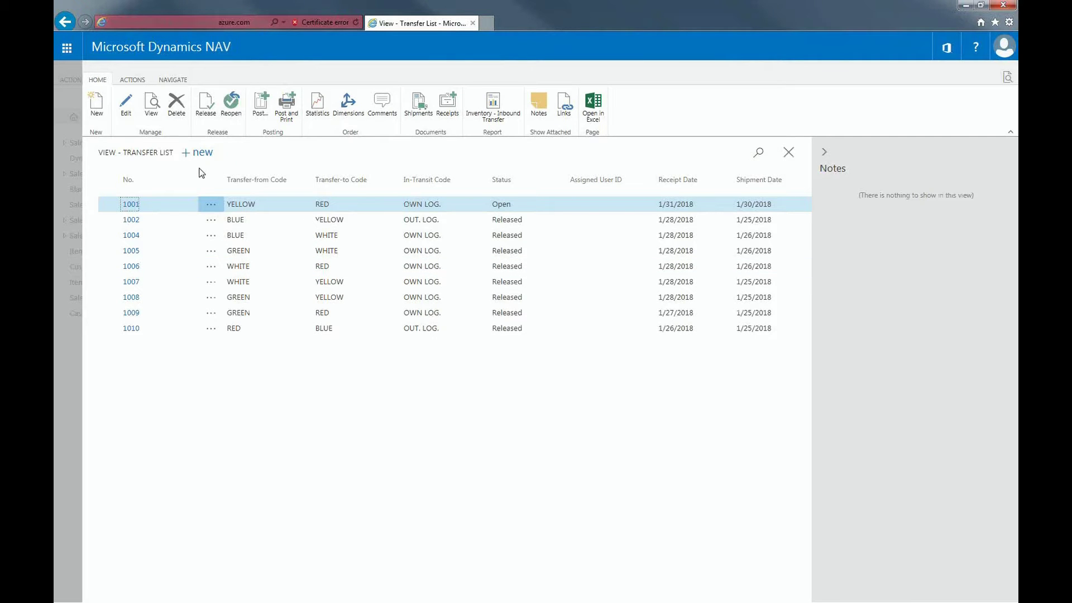
left_click(103, 115)
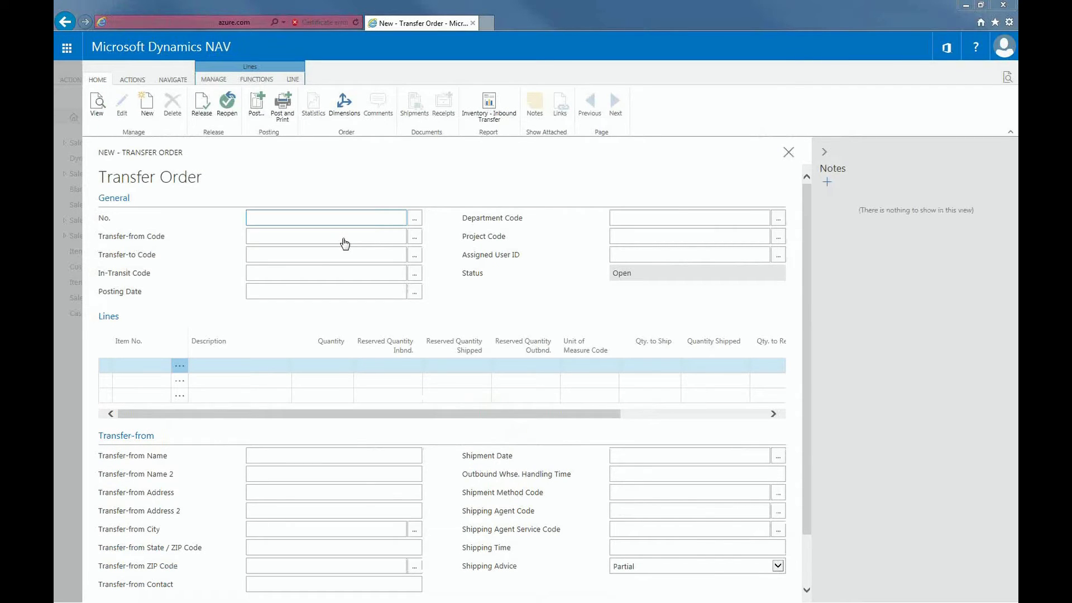
left_click(414, 220)
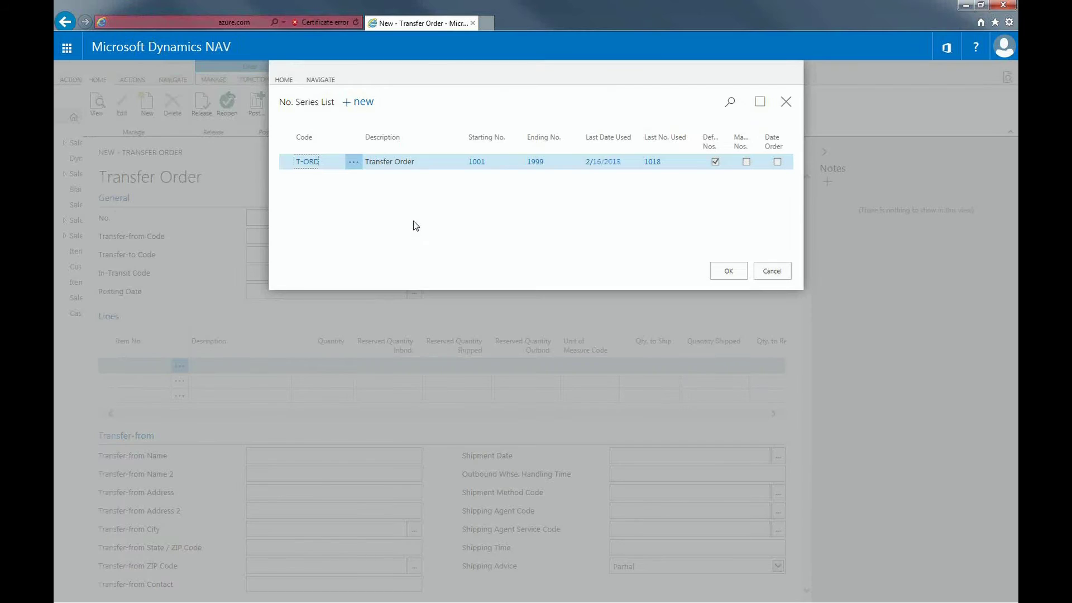
left_click(726, 272)
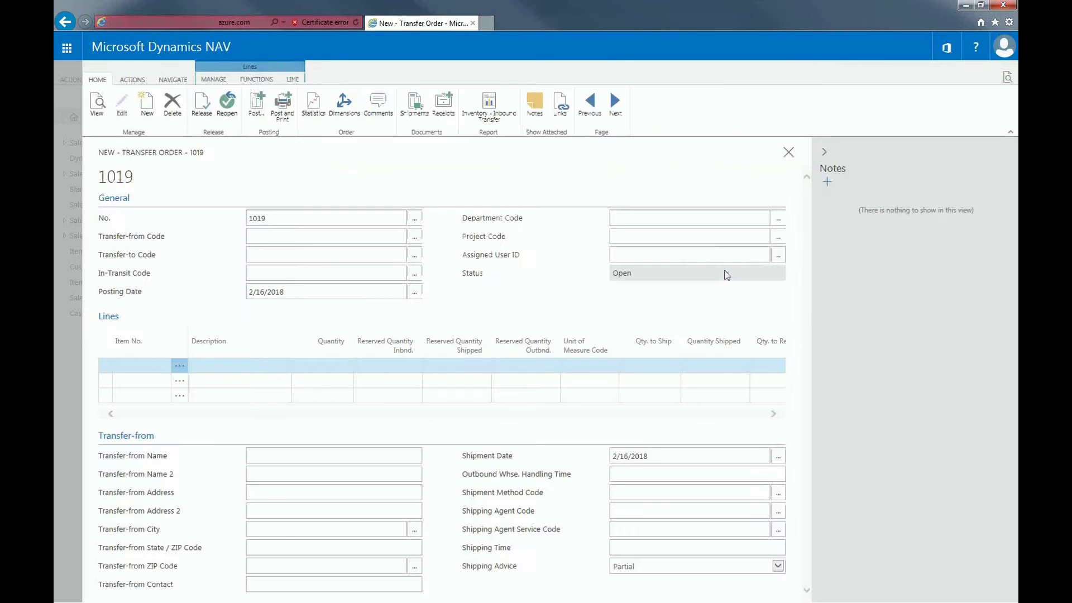
Set the new transfer order's transfer-from code to BLUE and its transfer-to code to RED.
left_click(326, 237)
type("blue")
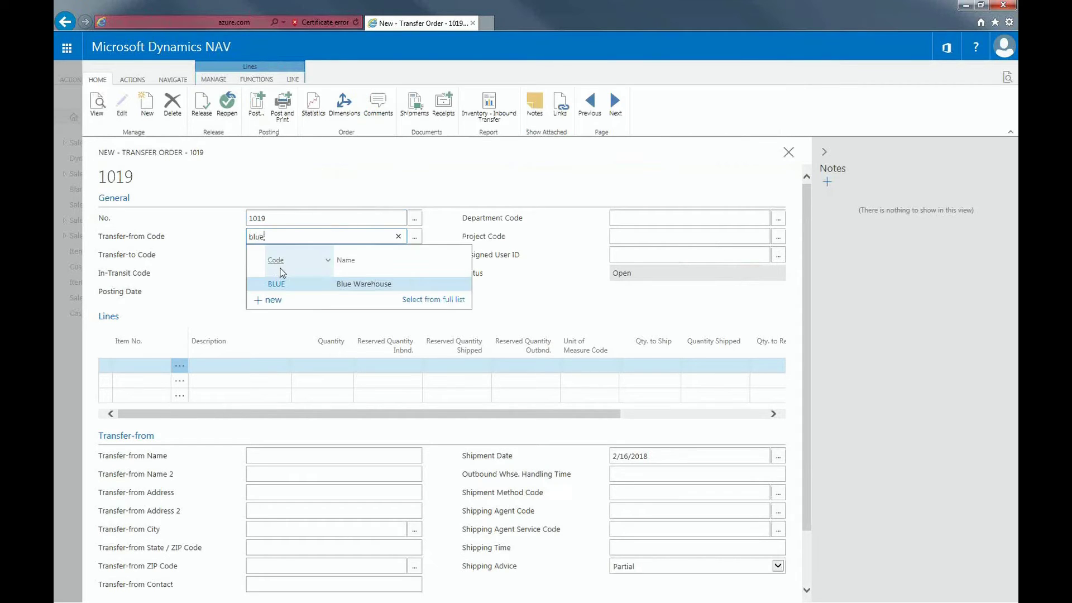
left_click(279, 282)
left_click(259, 254)
type("red")
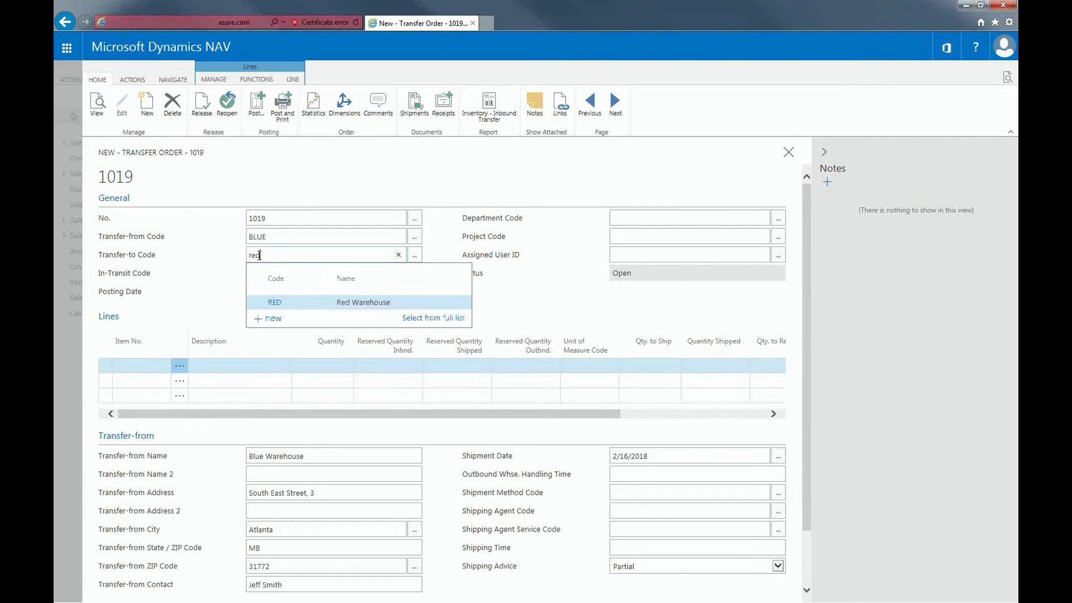
left_click(274, 303)
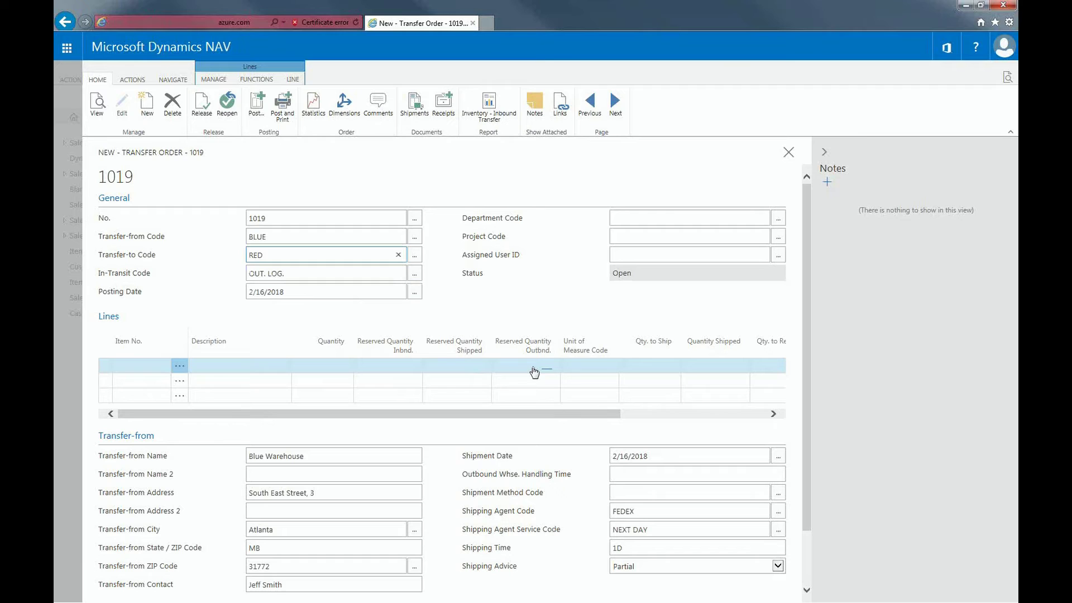
Add a line for item 1908-S with quantity 20 and post the transfer order's shipment.
left_click(138, 360)
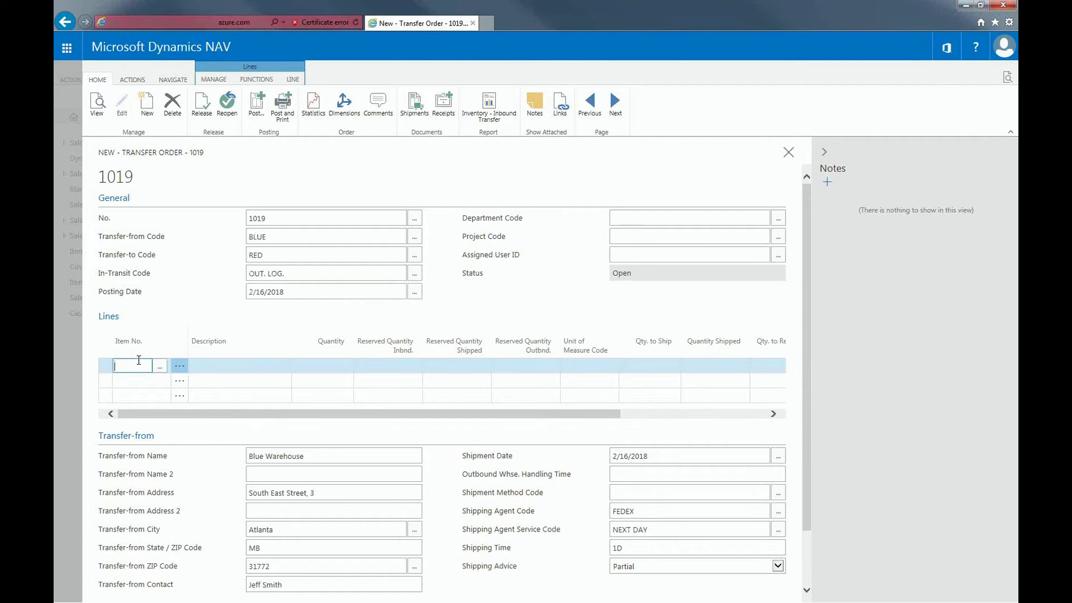
type("1908")
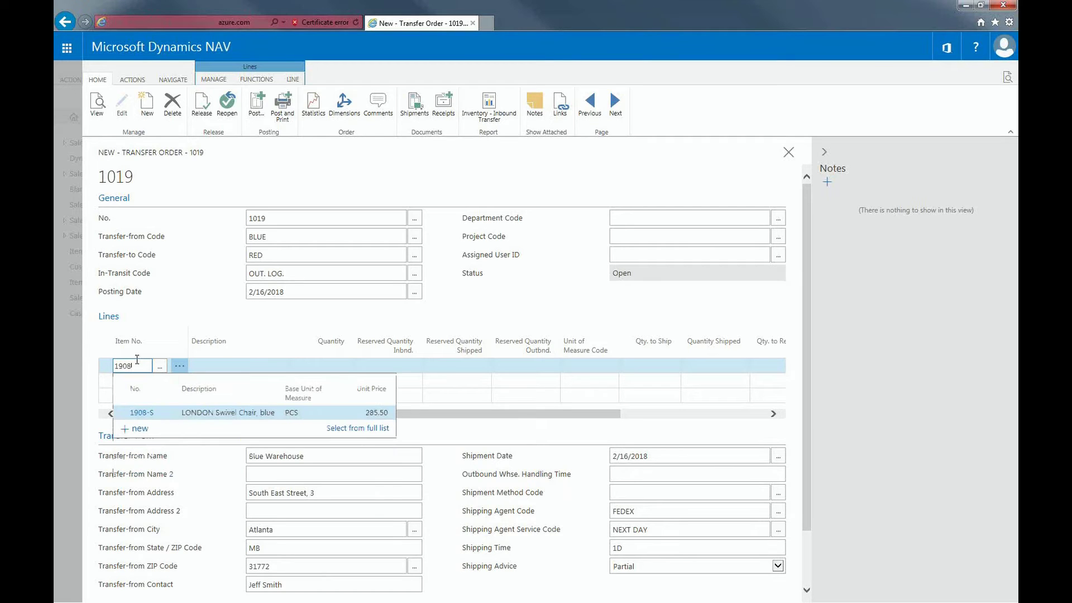
key("Return")
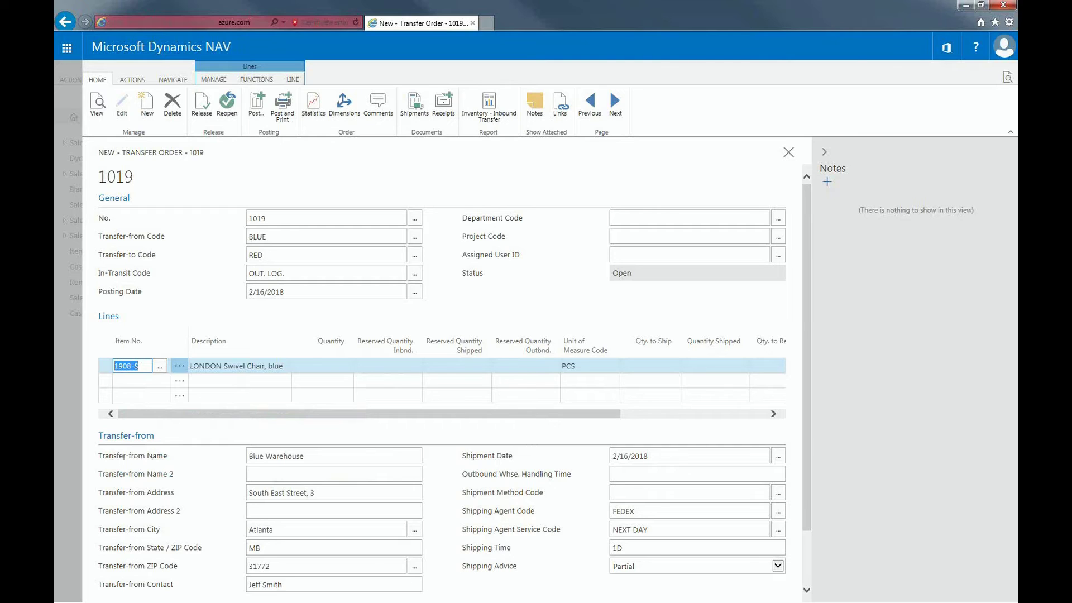
left_click(350, 368)
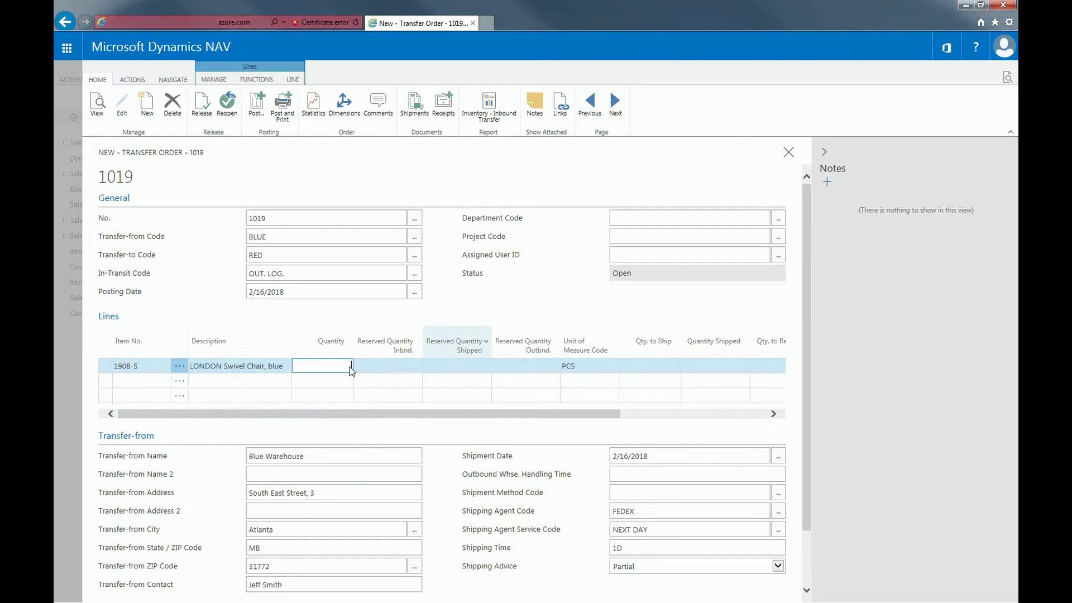
type("20")
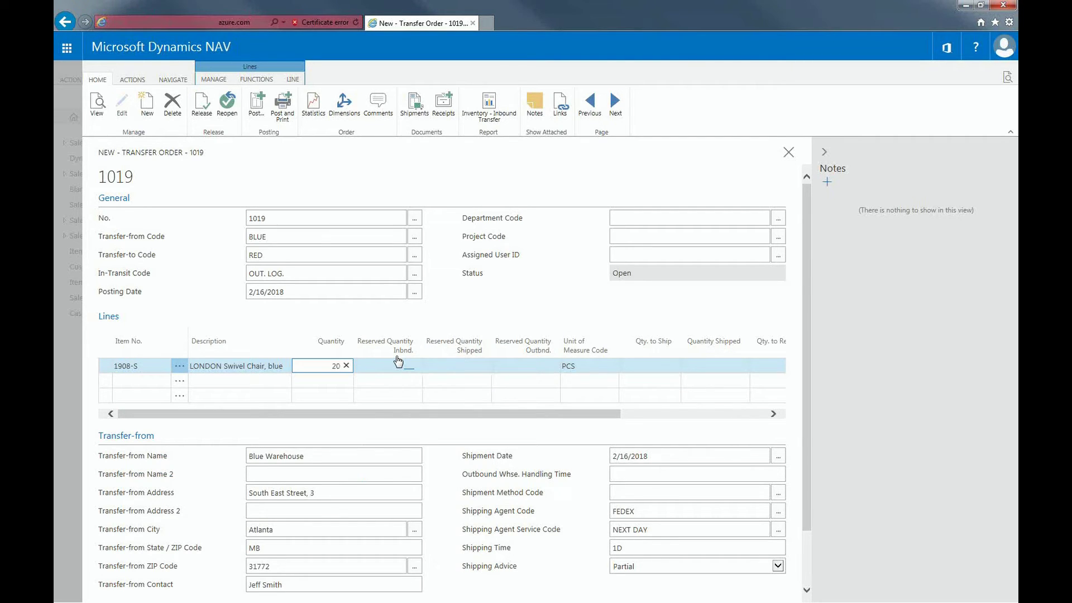
left_click(399, 363)
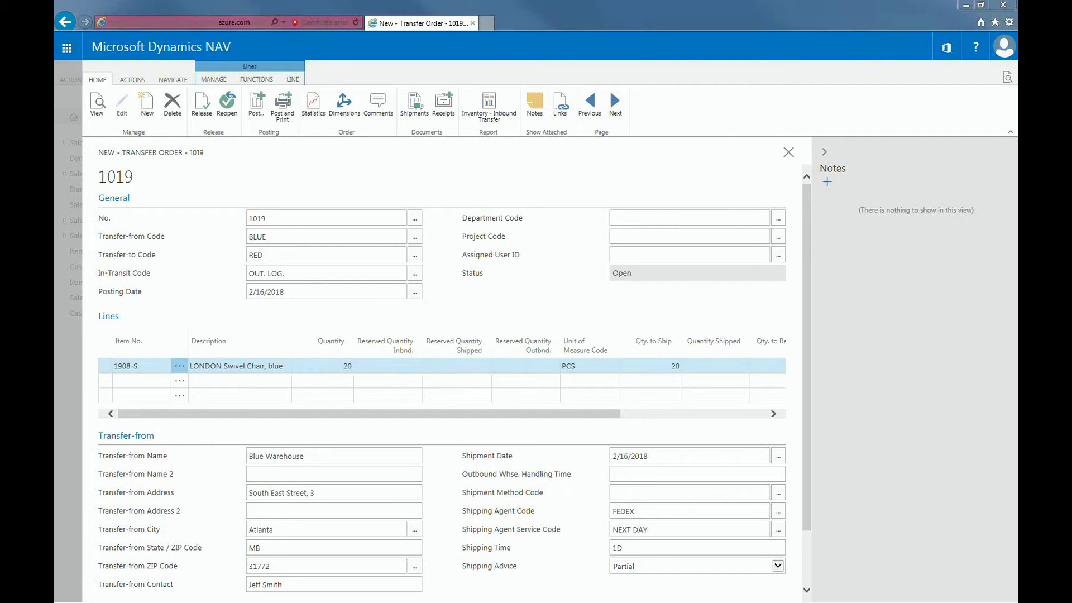
left_click(260, 122)
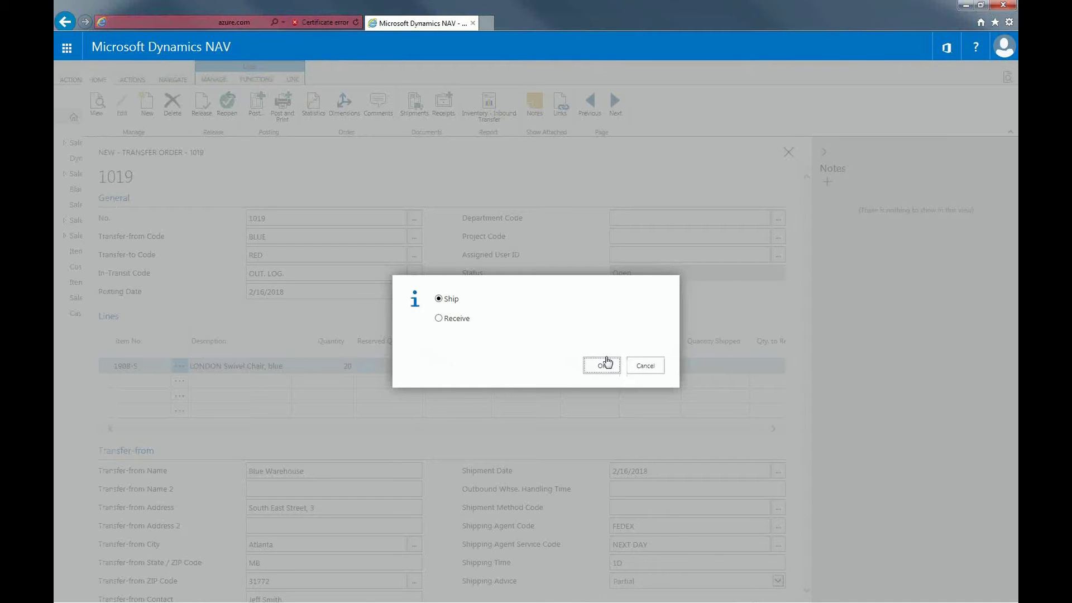
left_click(614, 369)
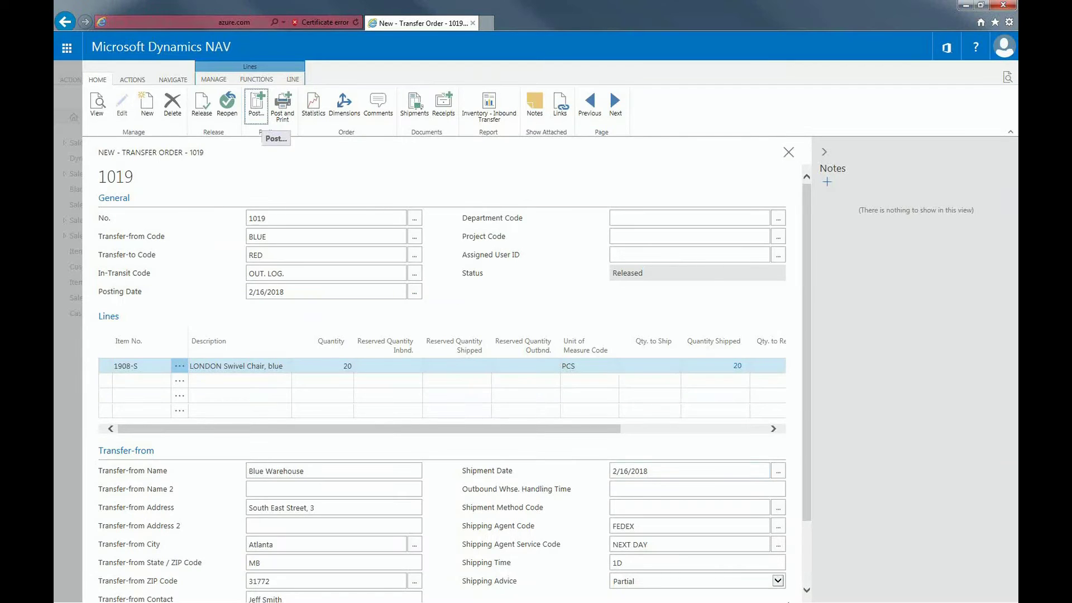
Set the quantity to receive on the 1908-S line to 15 and post the partial receipt.
left_click(774, 429)
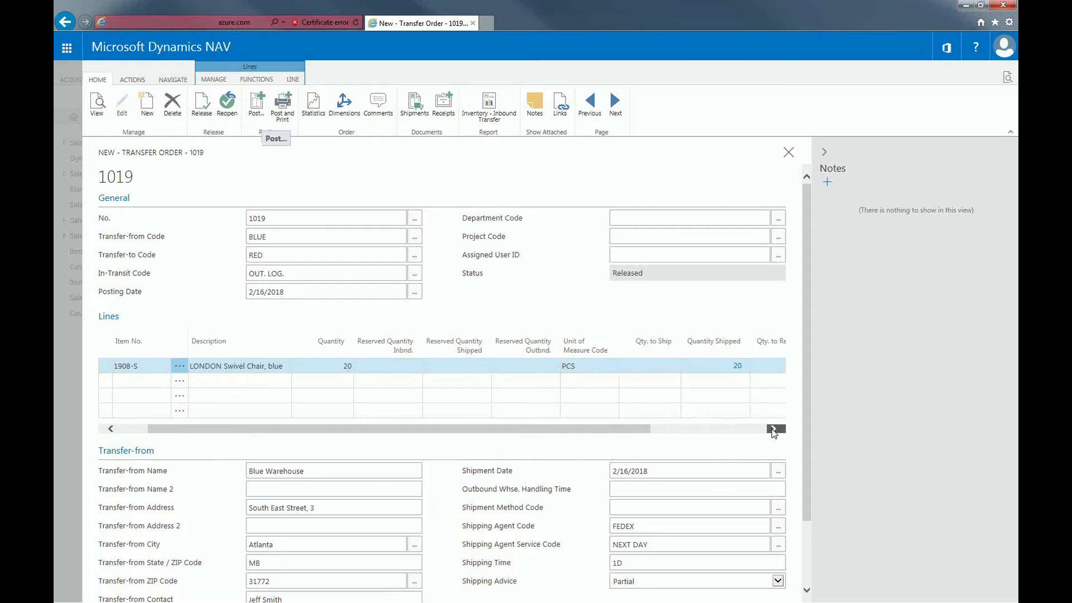
left_click(773, 429)
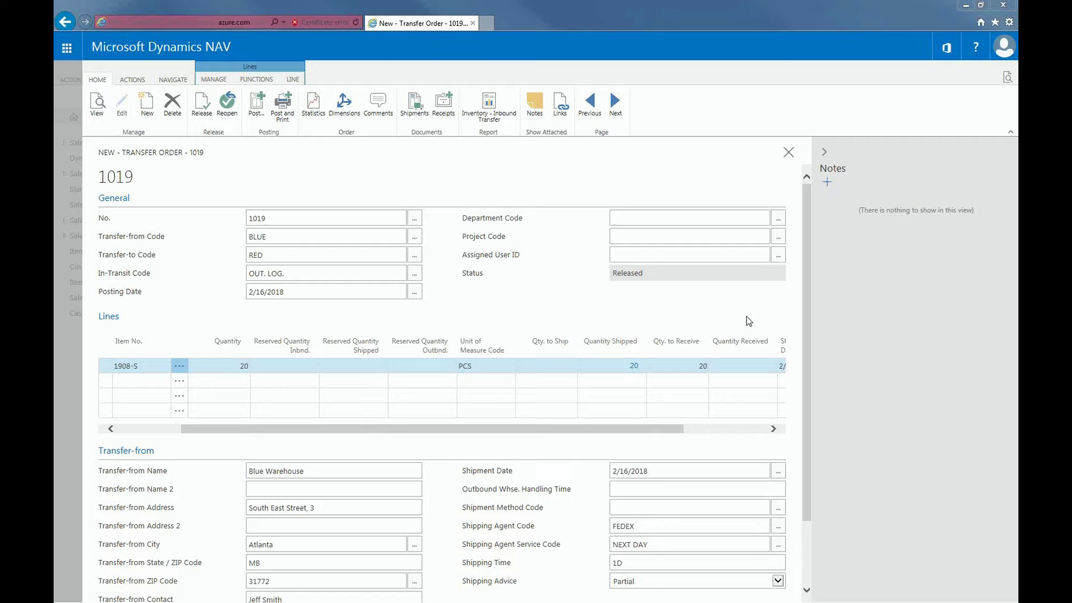
left_click(703, 367)
key("BackSpace")
type("15")
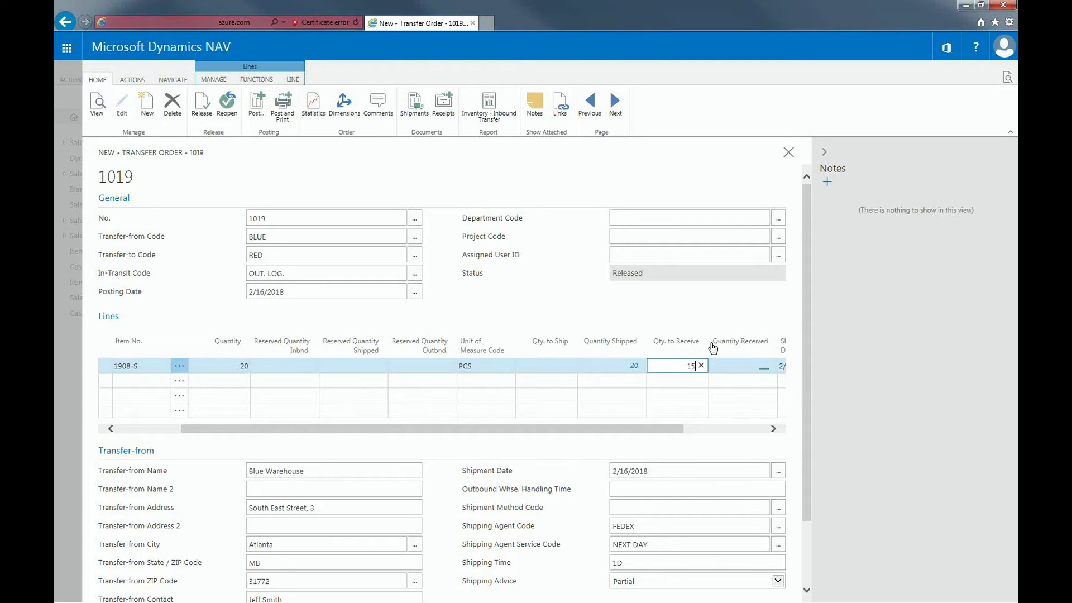
left_click(692, 315)
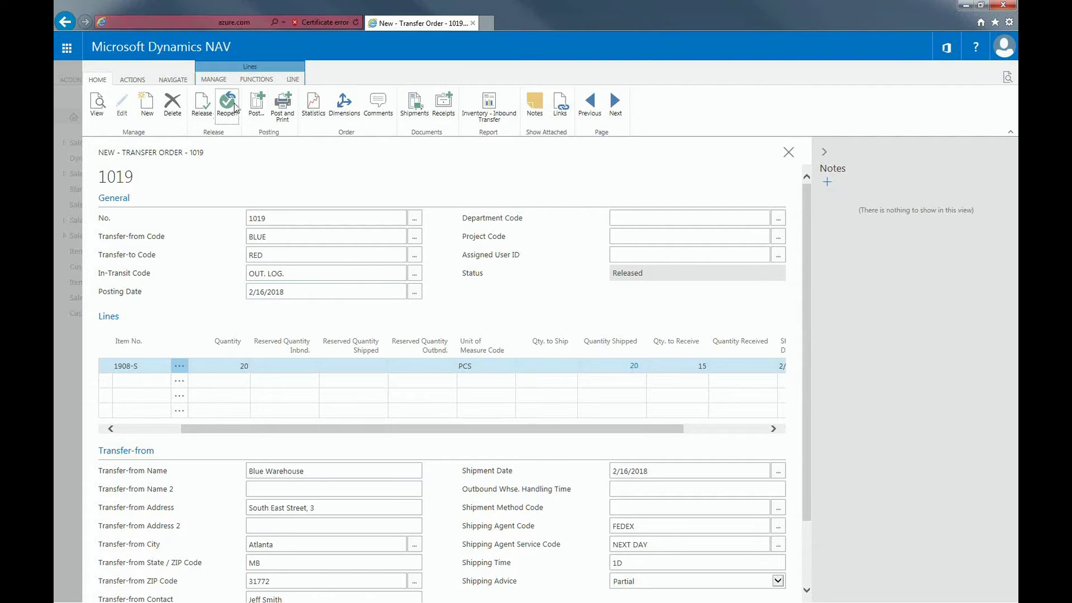
left_click(257, 104)
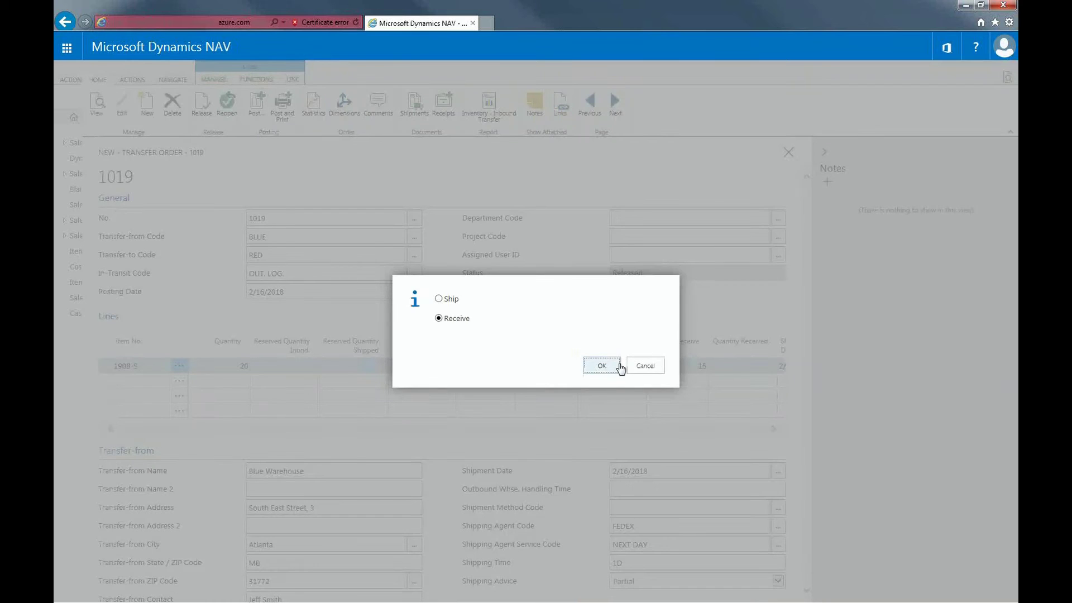
left_click(617, 365)
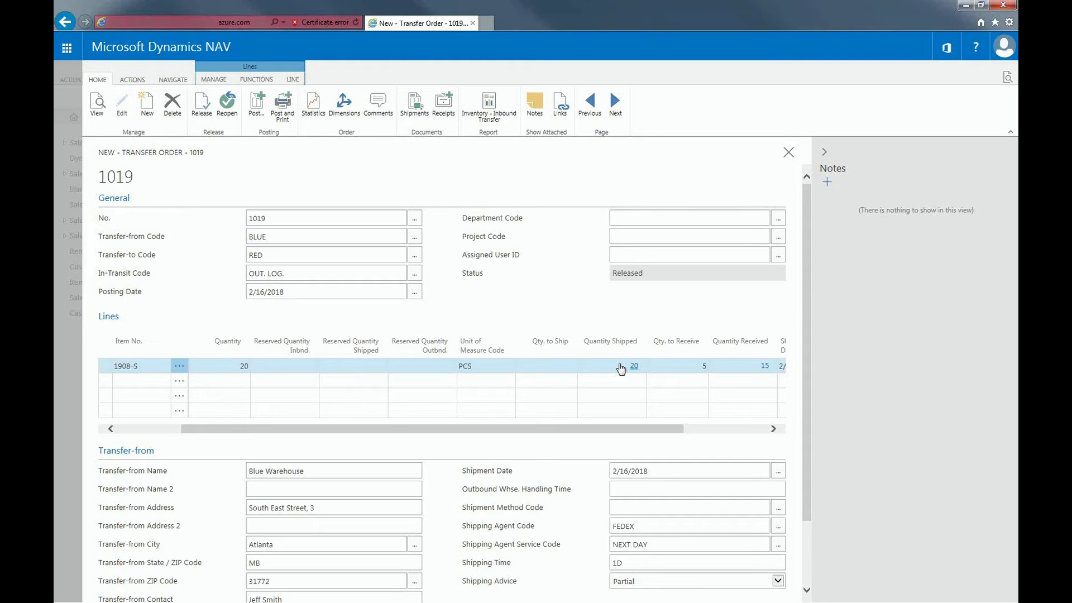
Post the receipt of the remaining quantity on the transfer order and dismiss the notification.
left_click(257, 106)
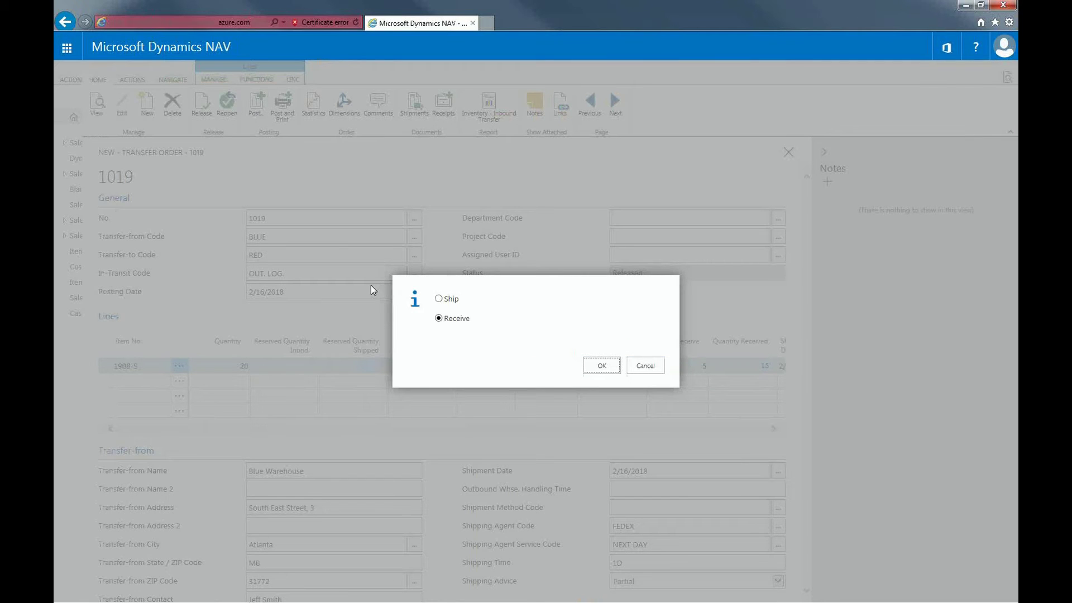
left_click(582, 365)
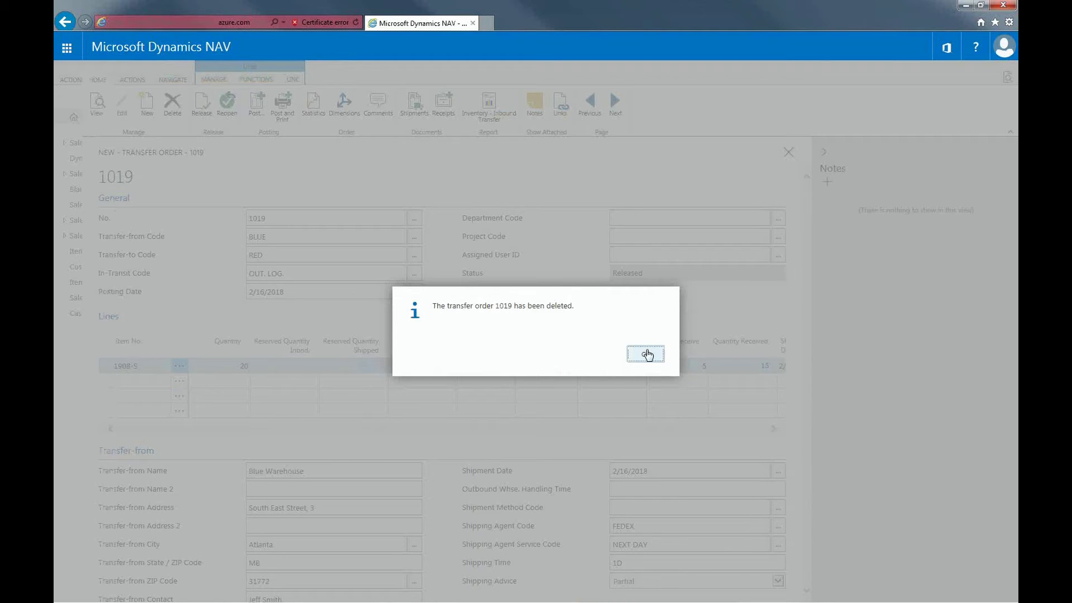
left_click(646, 354)
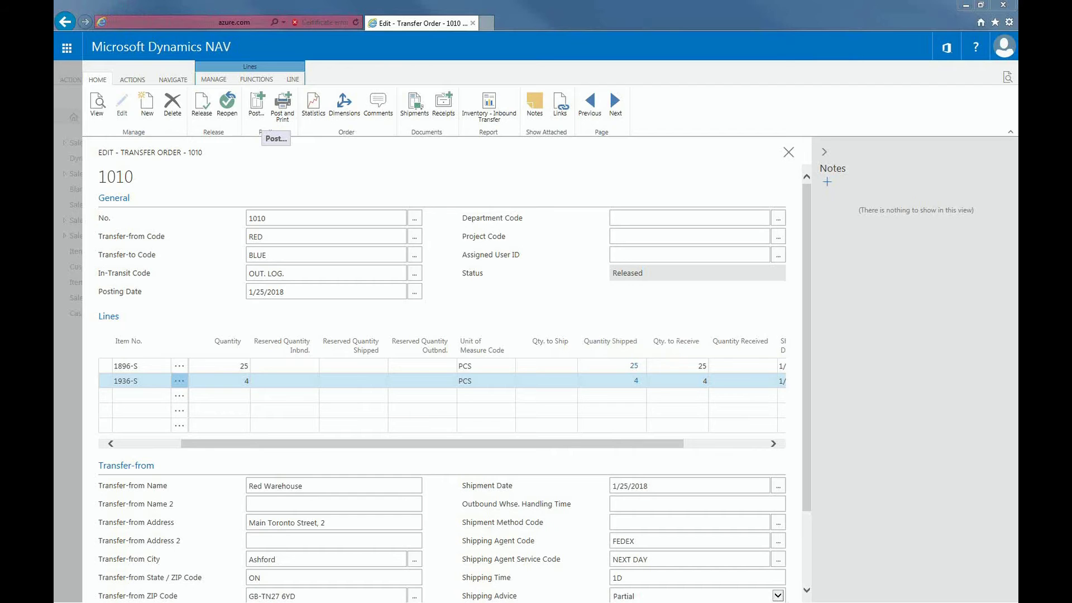
Close the transfer order pages and open the DEFAULT batch of the item journals.
left_click(789, 153)
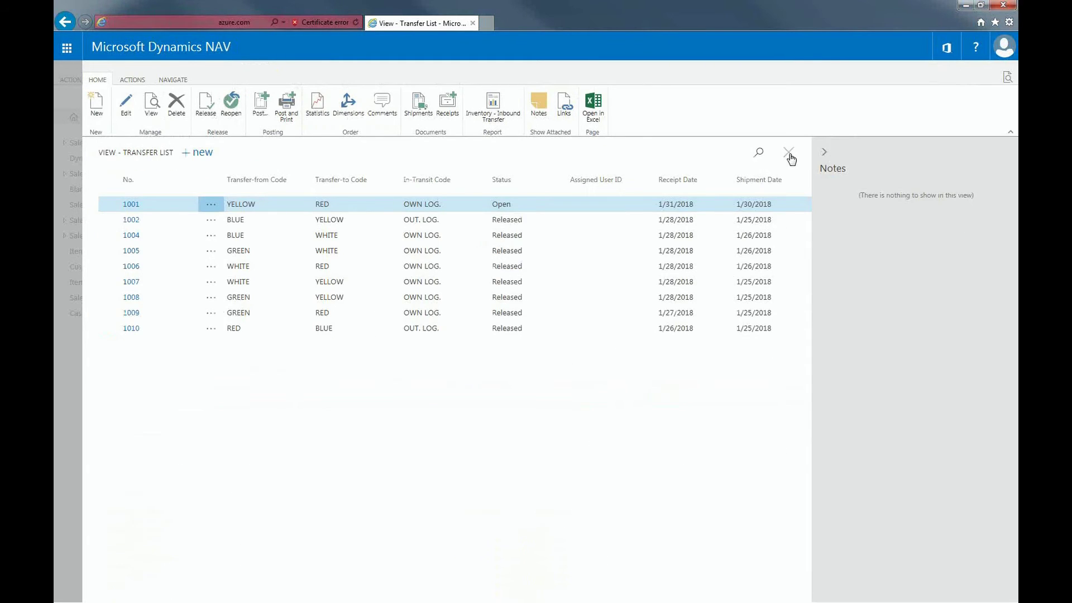
left_click(790, 154)
left_click(91, 288)
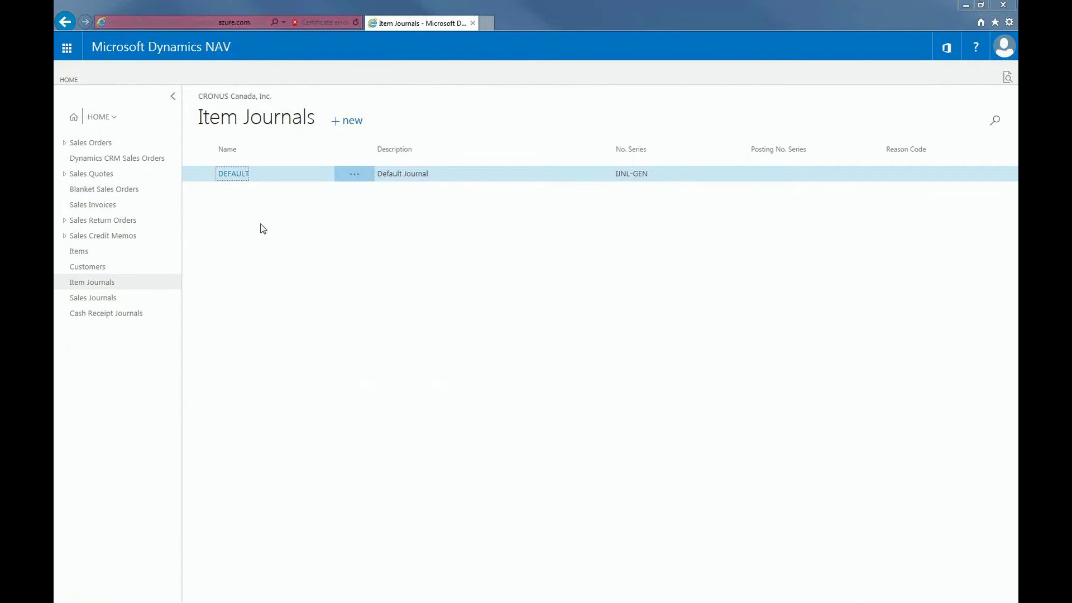
left_click(234, 180)
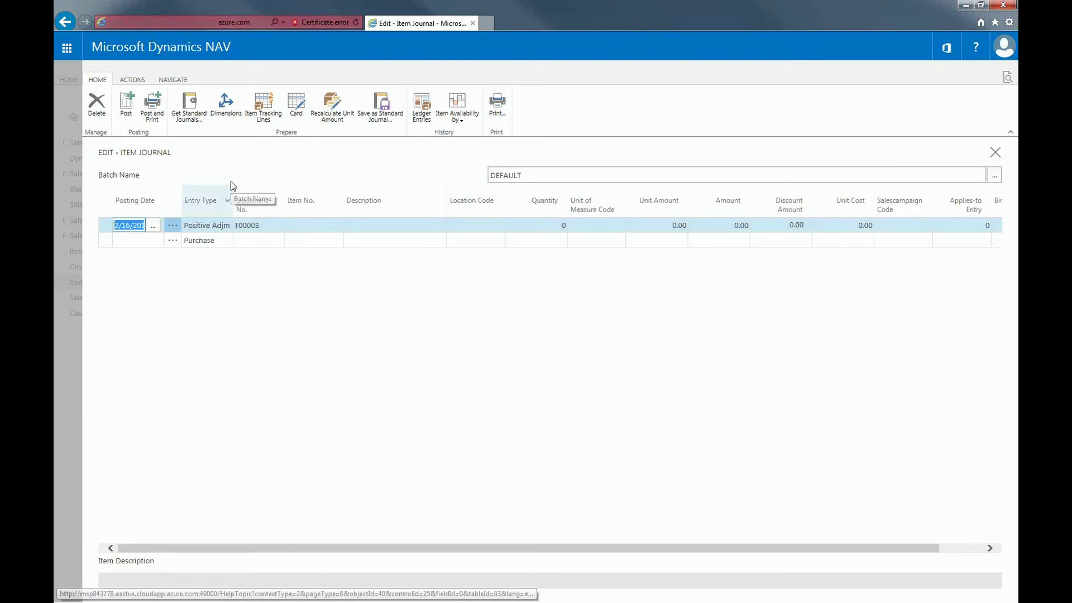
Set the journal line's entry type to Negative Adjmt. and its item number to 1908-S.
left_click(224, 229)
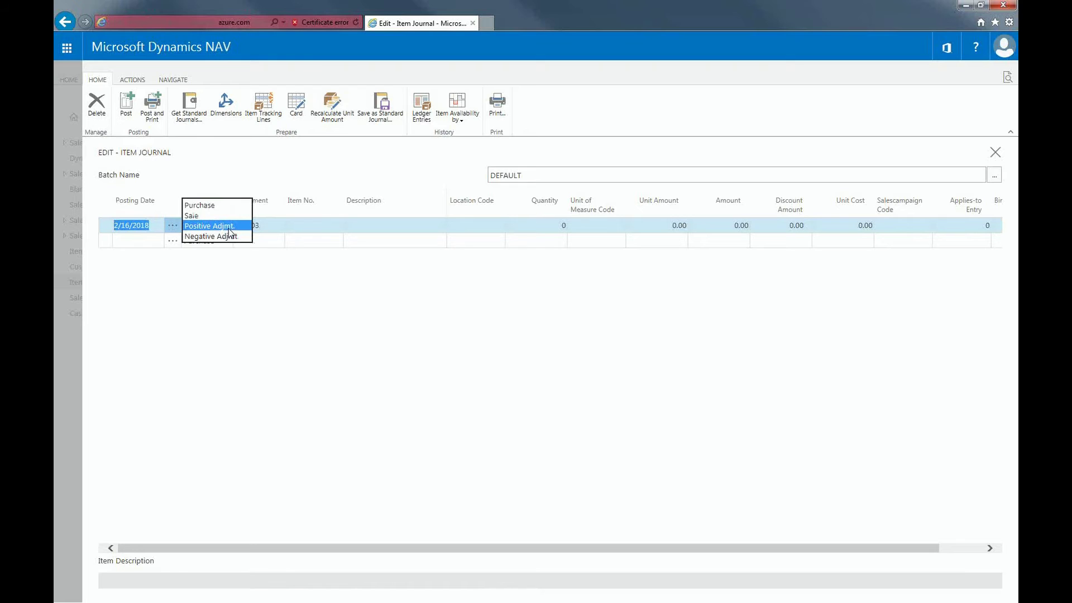
left_click(225, 236)
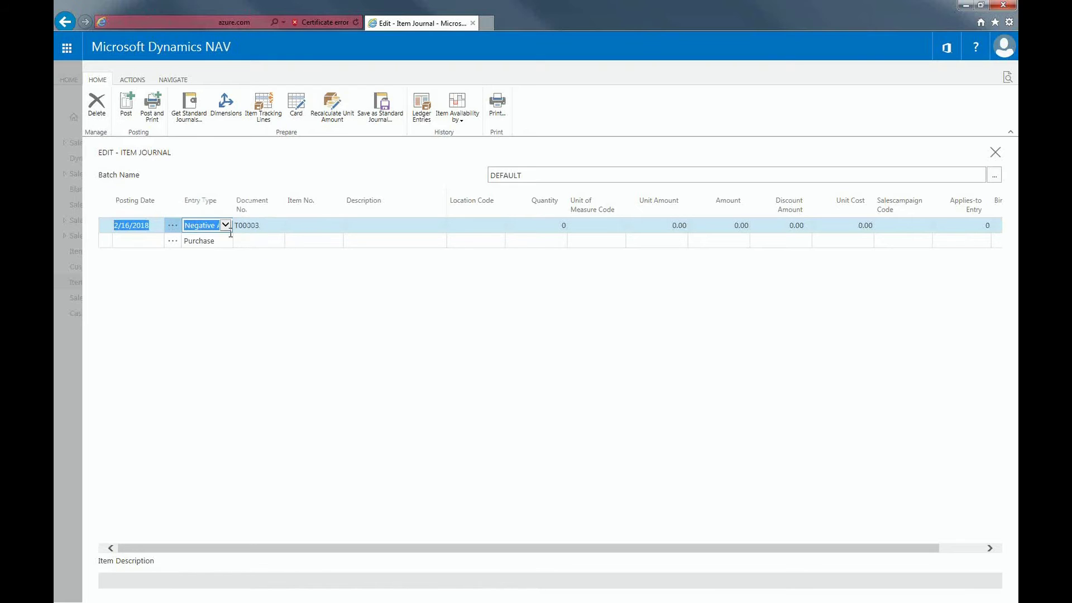
left_click(316, 223)
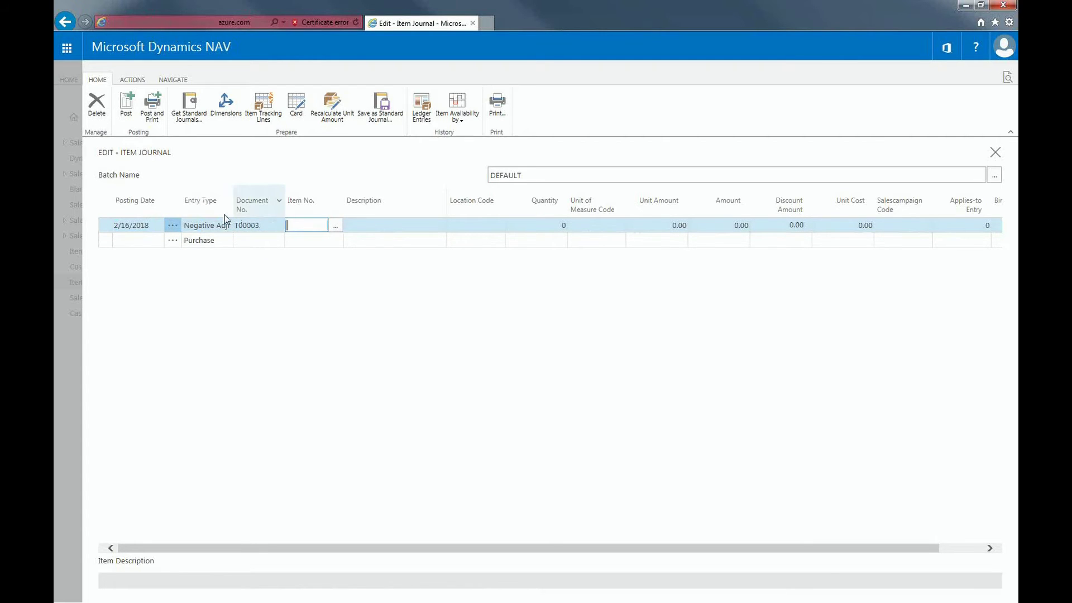
type("1908")
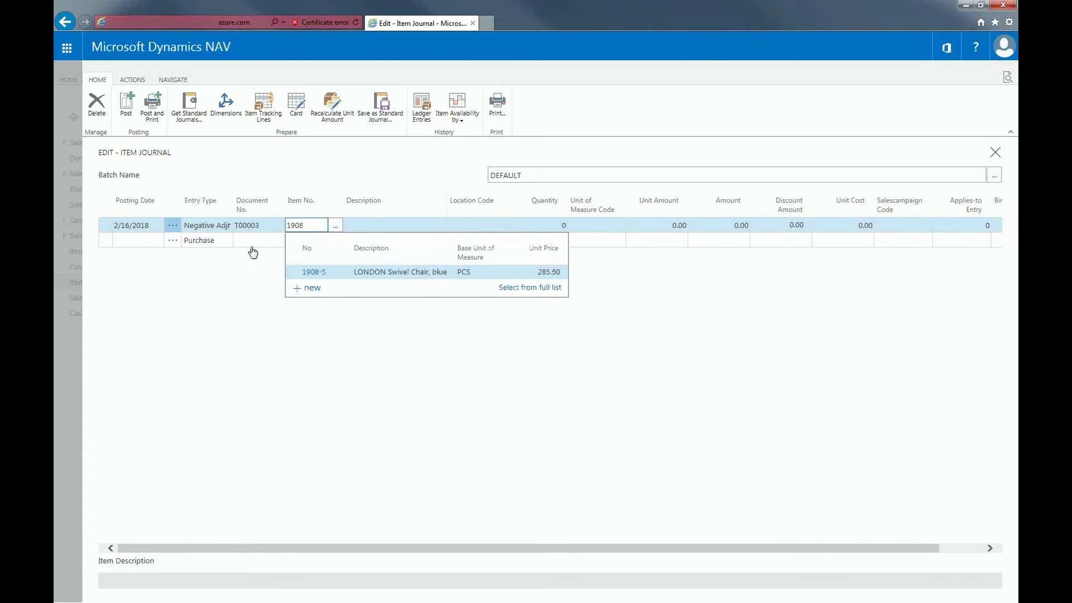
left_click(308, 272)
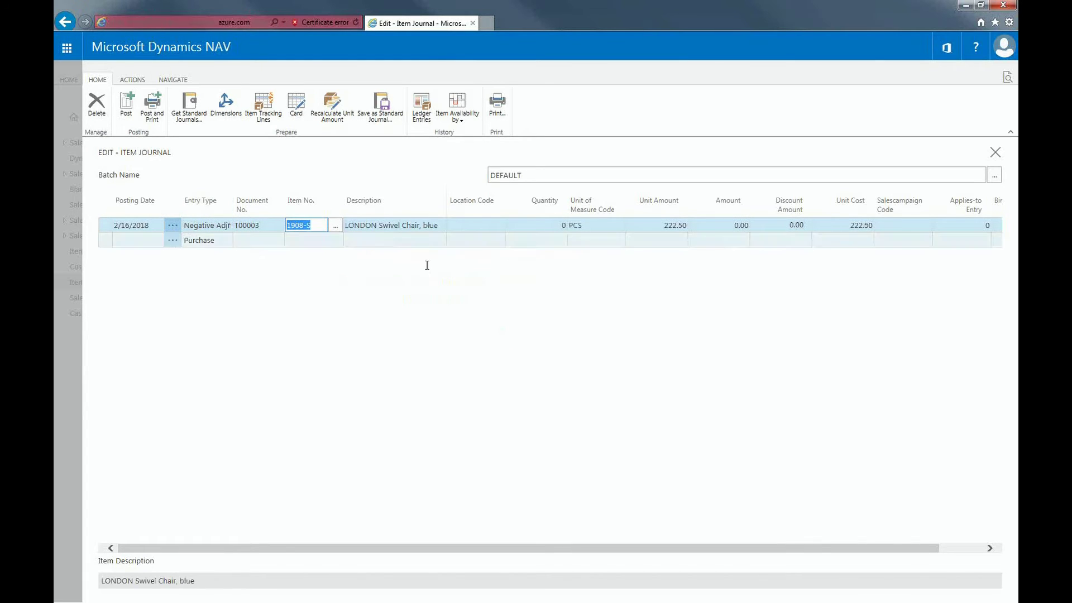
Set the journal line's location code to RED and its quantity to 5.
left_click(492, 226)
type("red")
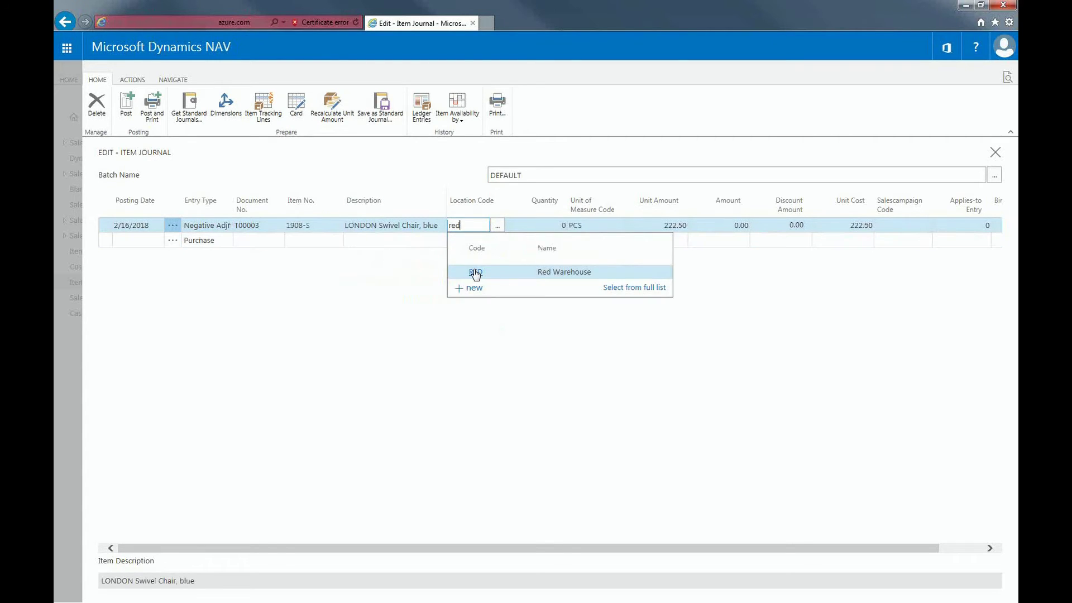
left_click(475, 272)
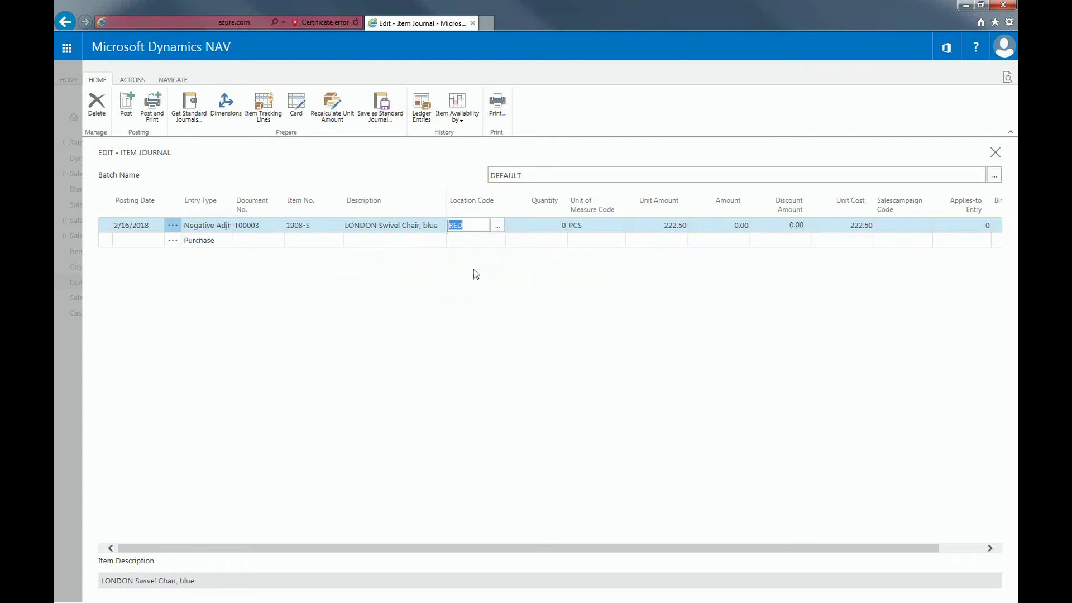
left_click(564, 225)
key("BackSpace")
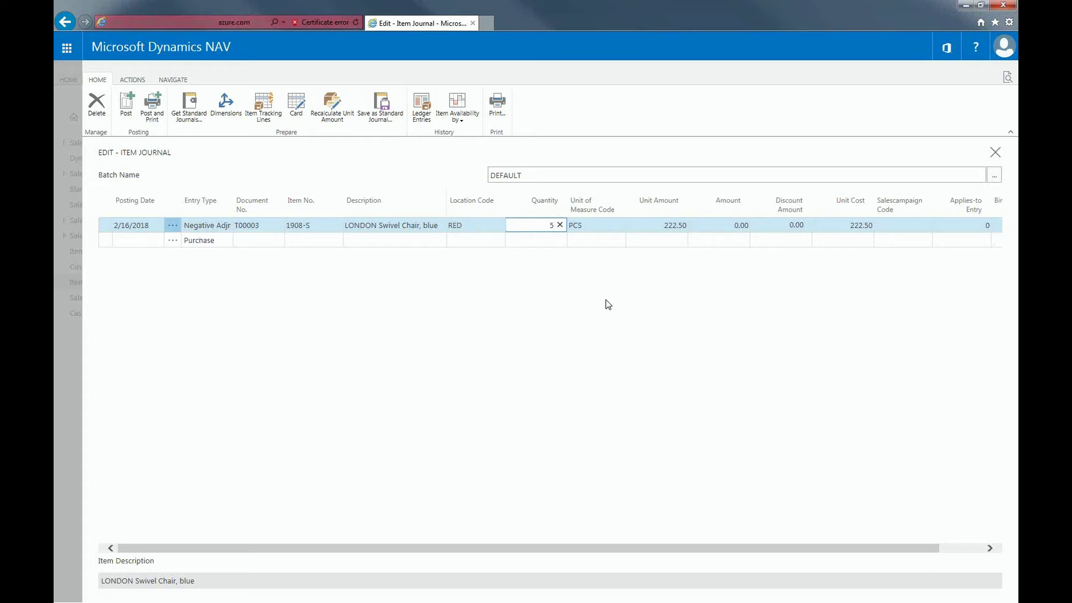
key("Return")
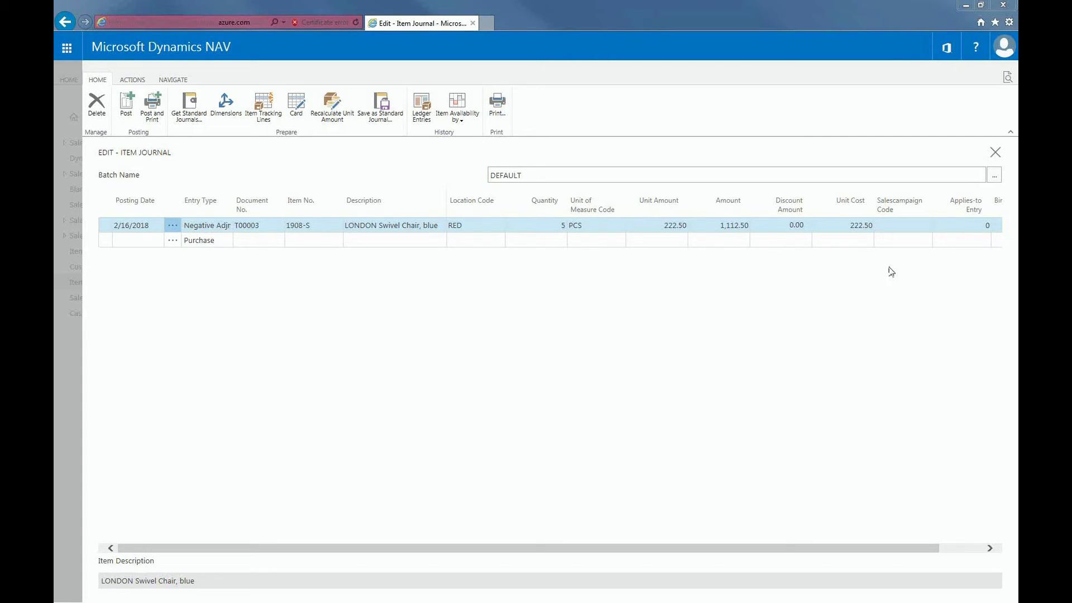
Apply the journal line to the 2/16/2018 transfer receipt ledger entry with quantity 5.
left_click(977, 226)
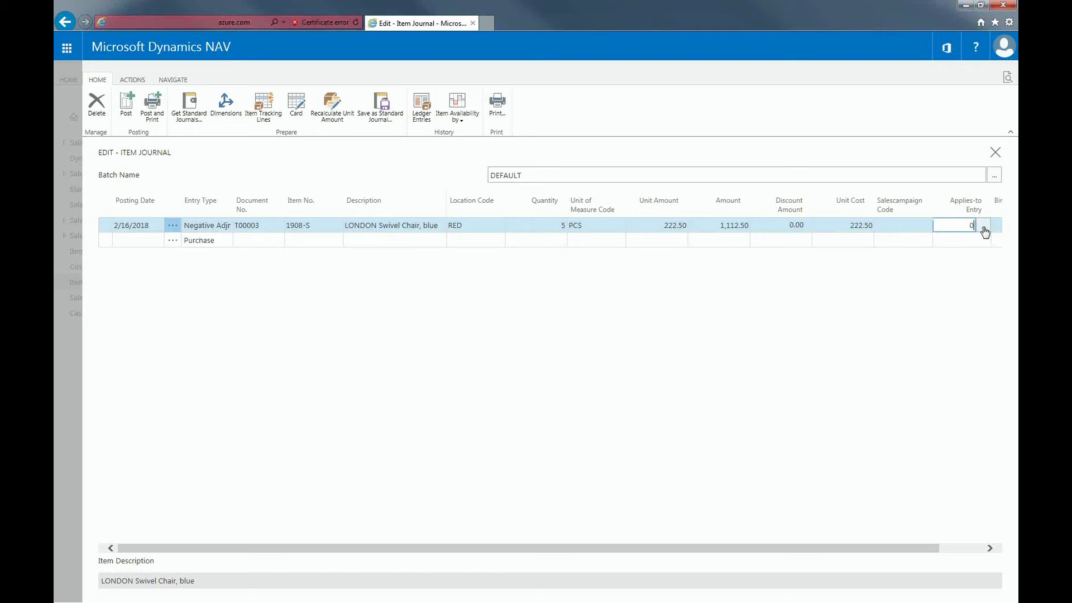
left_click(984, 227)
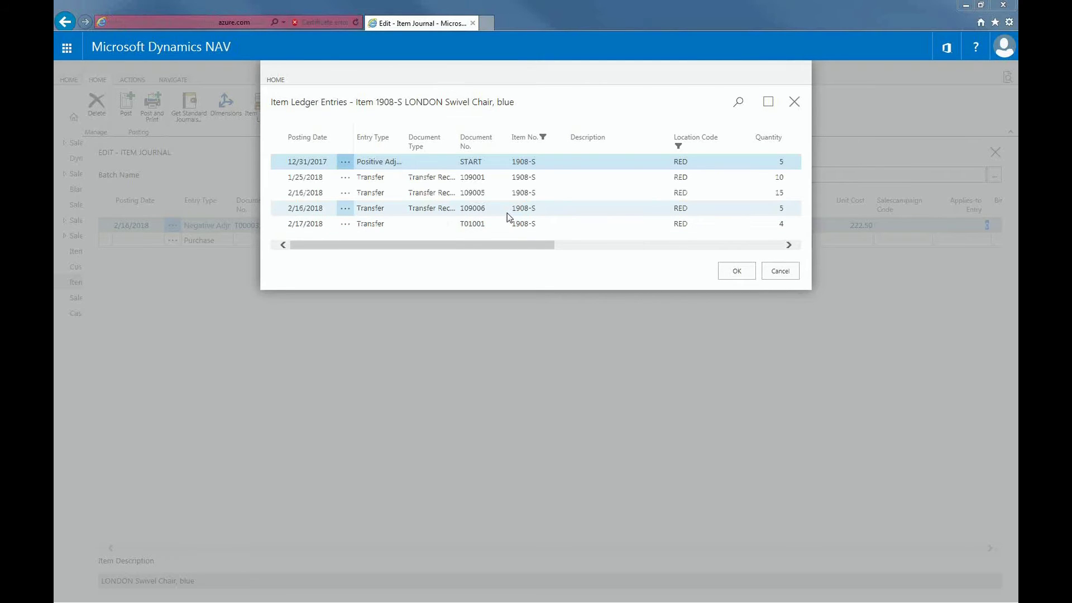
left_click(390, 213)
left_click(738, 271)
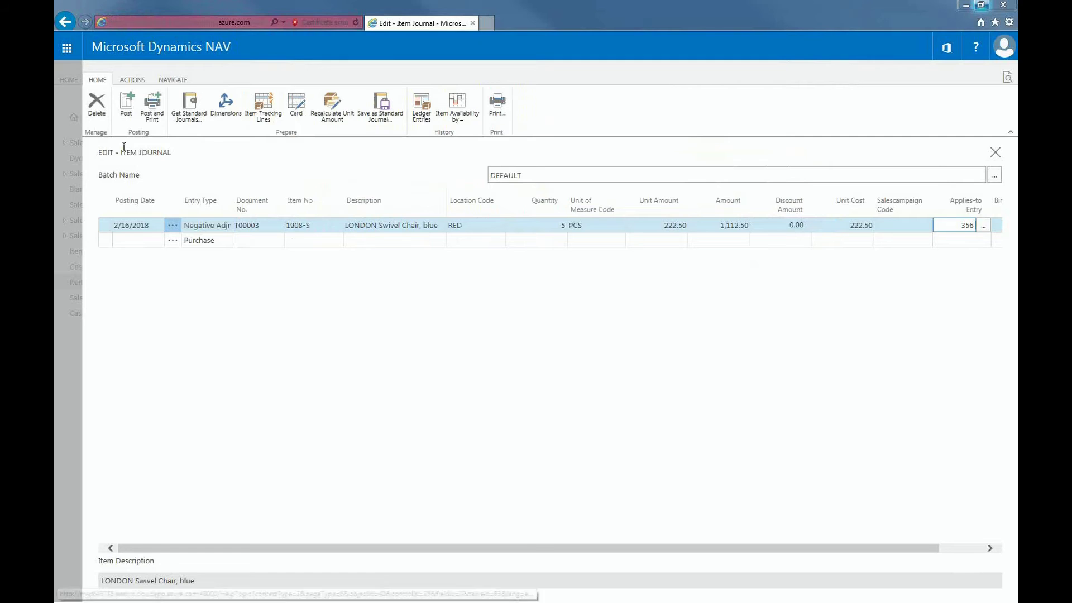
Post the negative adjustment line for item 1908-S and close the item journal.
left_click(130, 119)
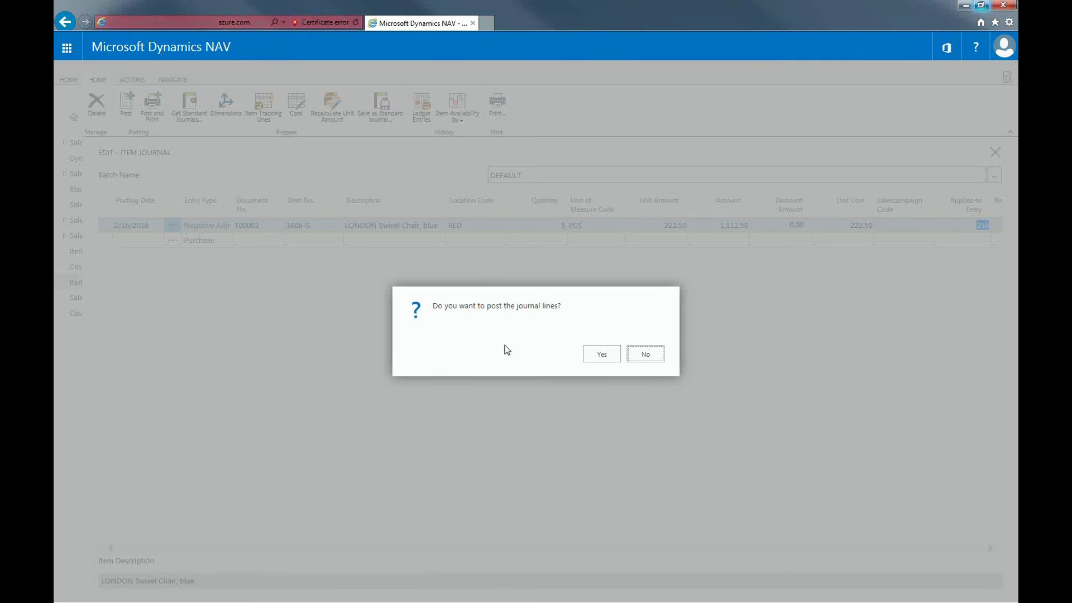
left_click(590, 354)
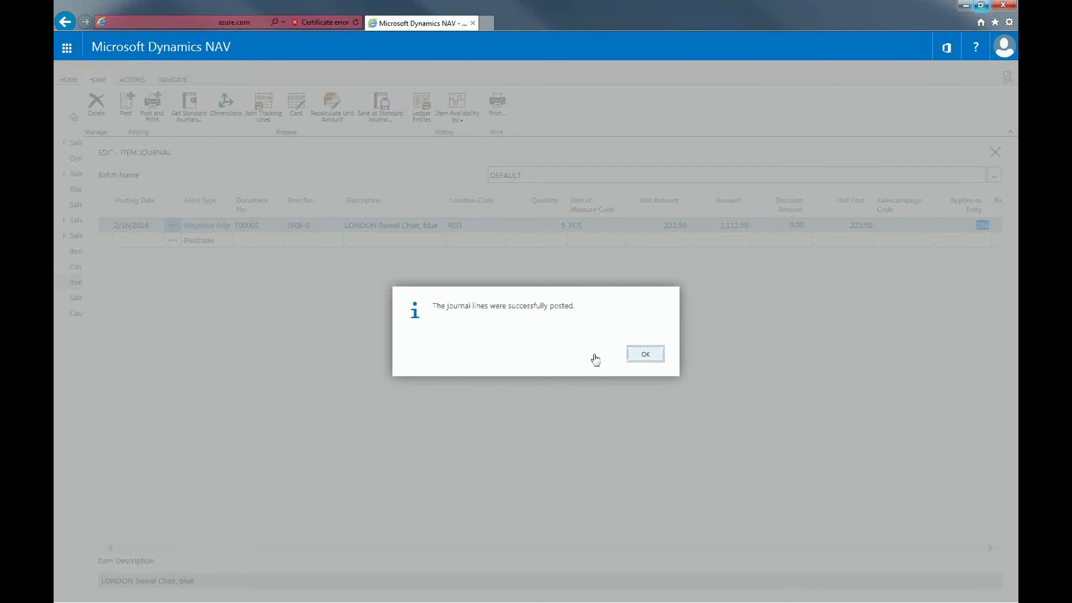
key("Return")
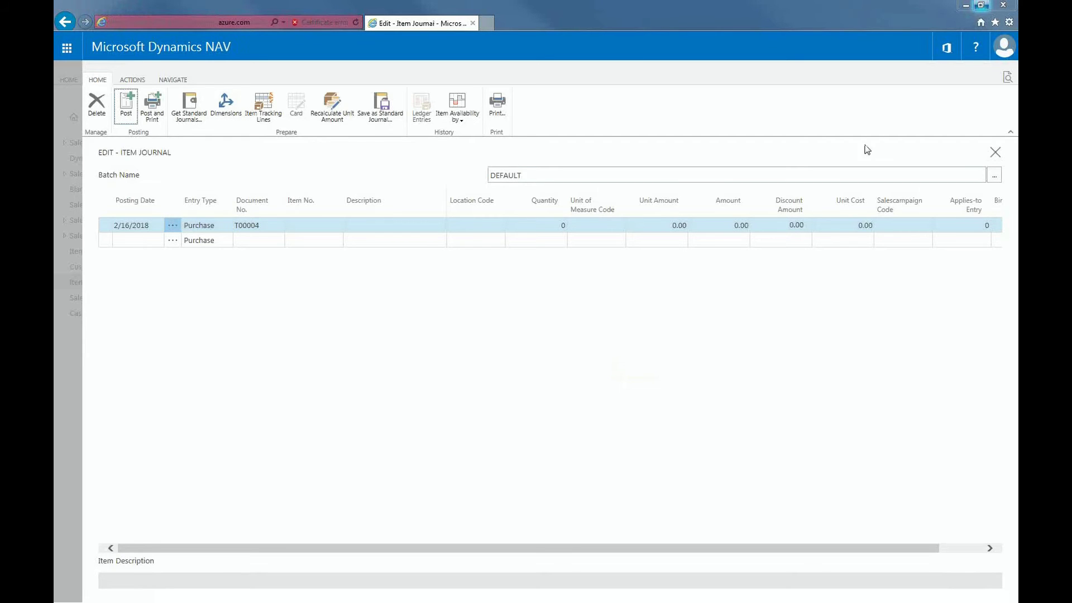
left_click(996, 152)
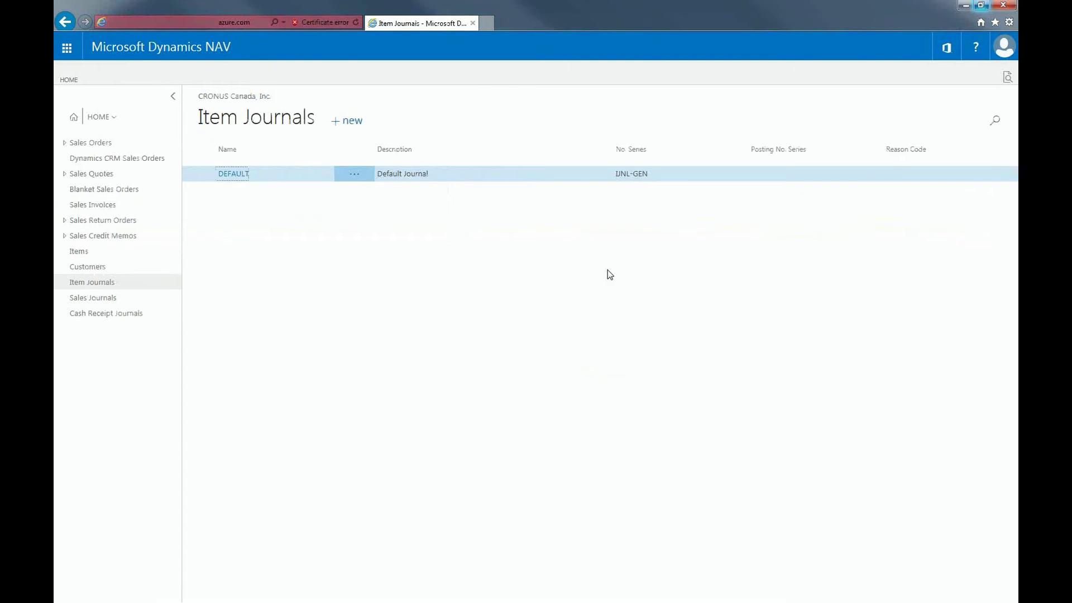
Search the items list for 1908 and open the item card of 1908-S, the LONDON Swivel Chair.
left_click(80, 254)
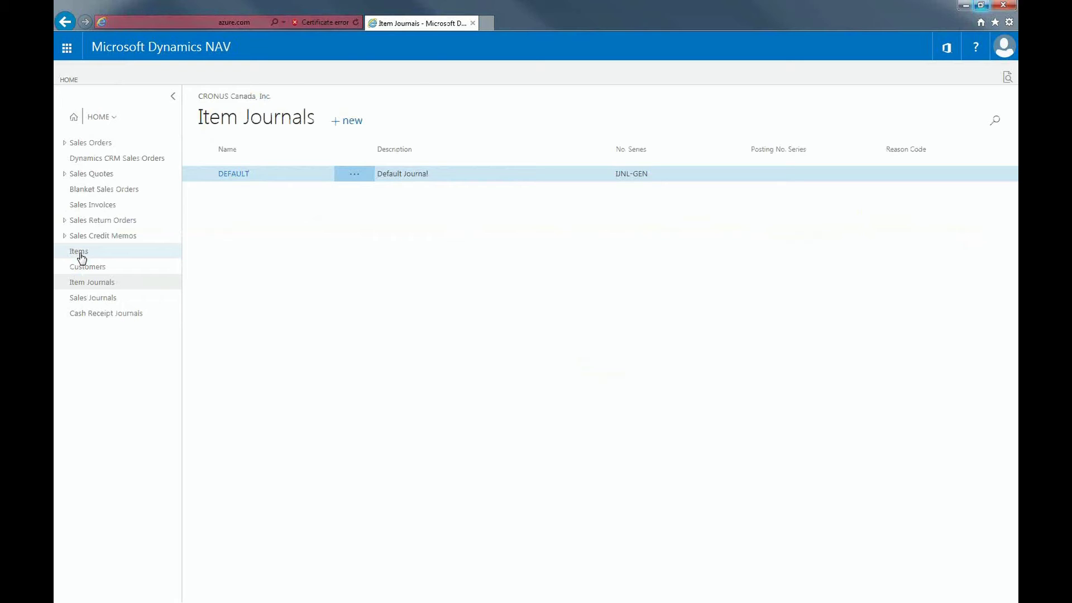
left_click(789, 173)
type("190")
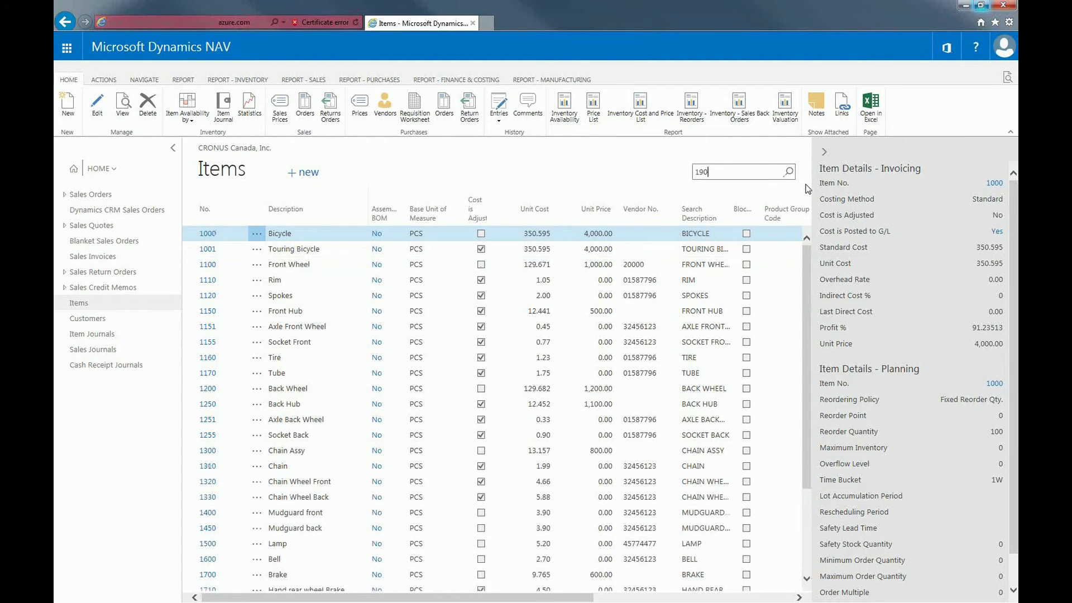
type("8")
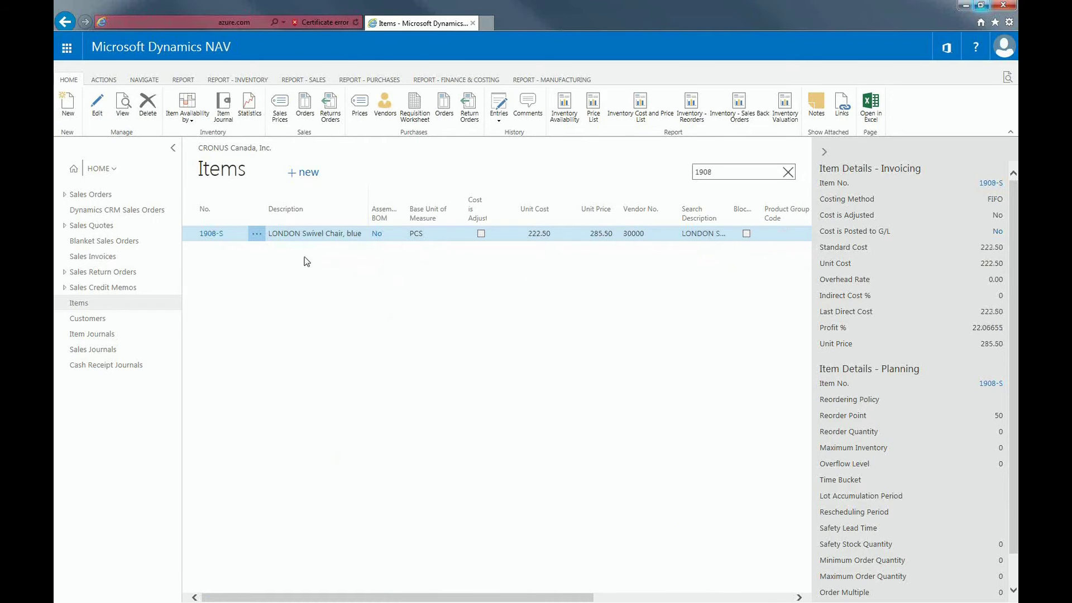
left_click(212, 234)
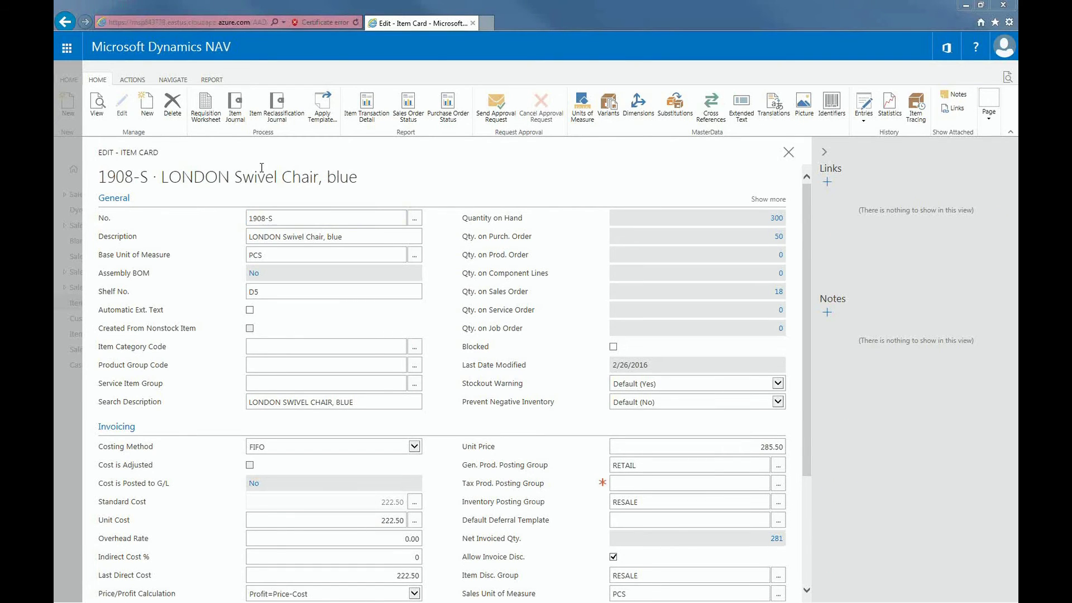
View the item ledger entries of 1908-S to check the posted transfers and adjustment, then return to the items list.
left_click(186, 81)
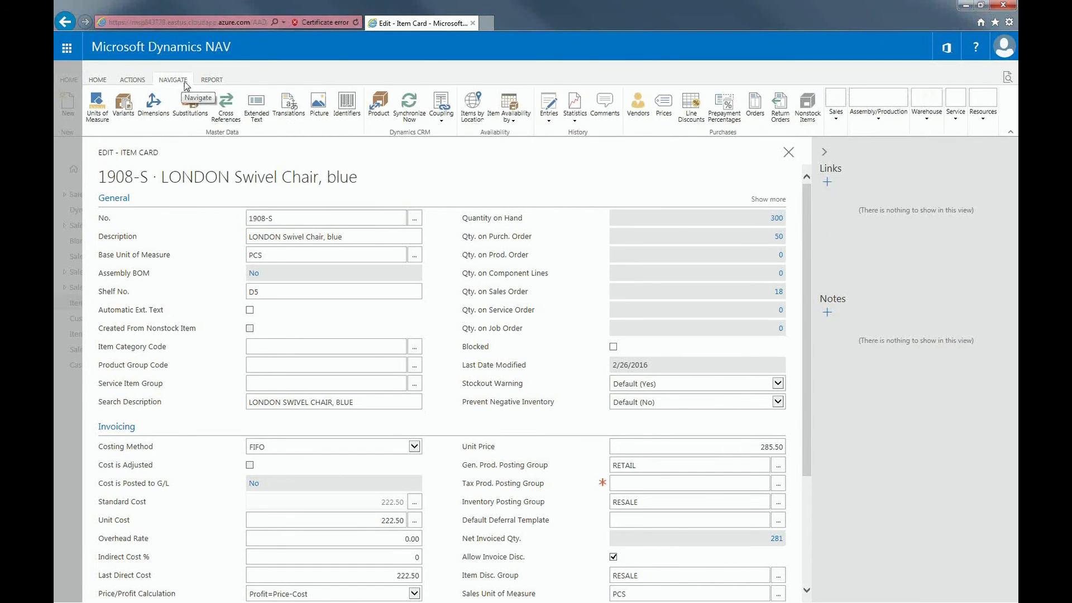
left_click(549, 114)
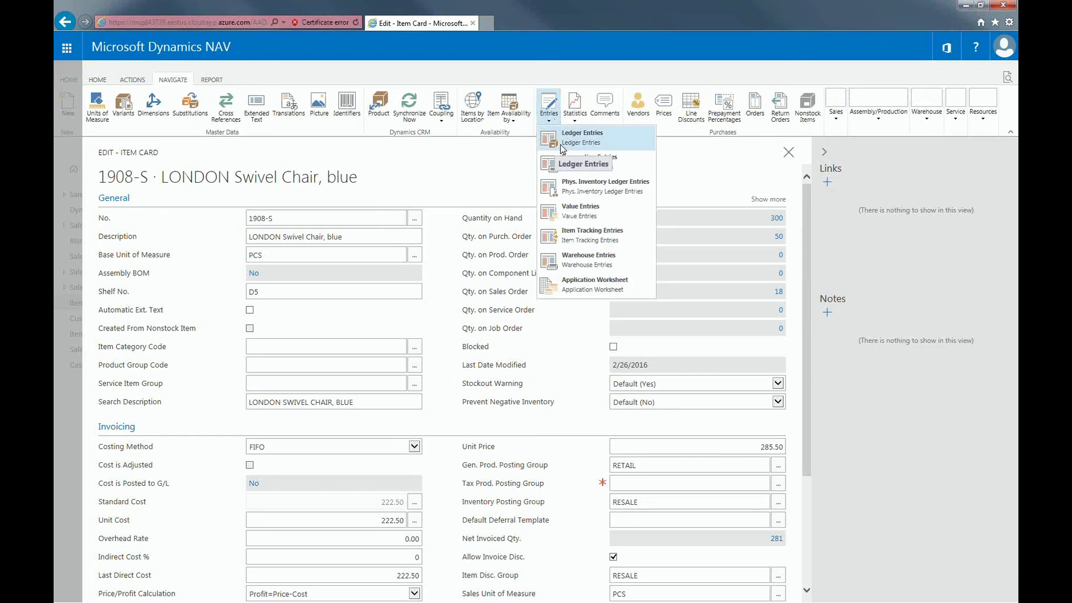
left_click(562, 148)
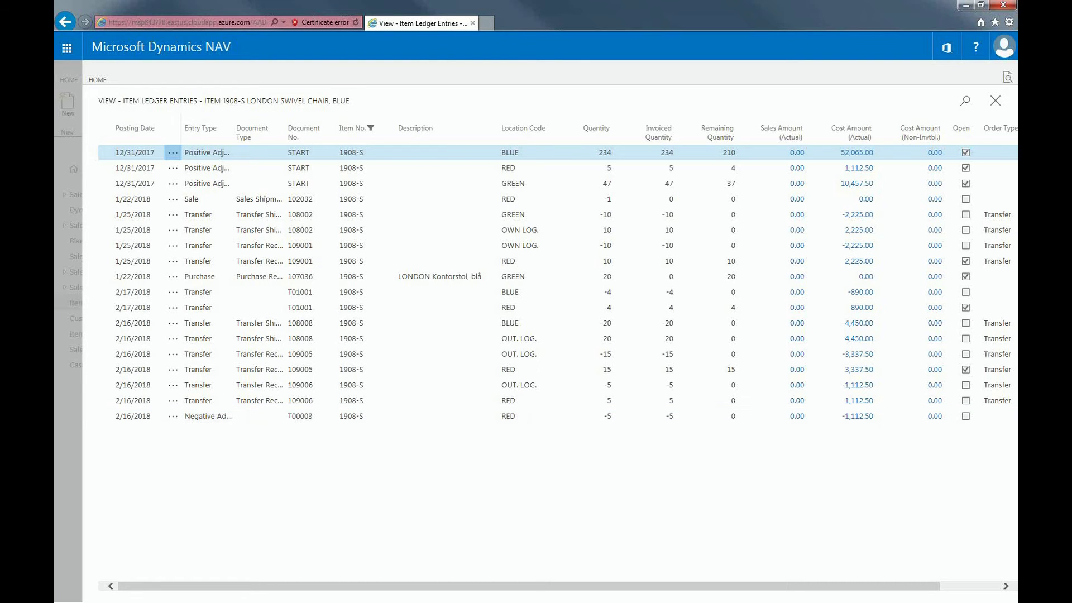
key("Escape")
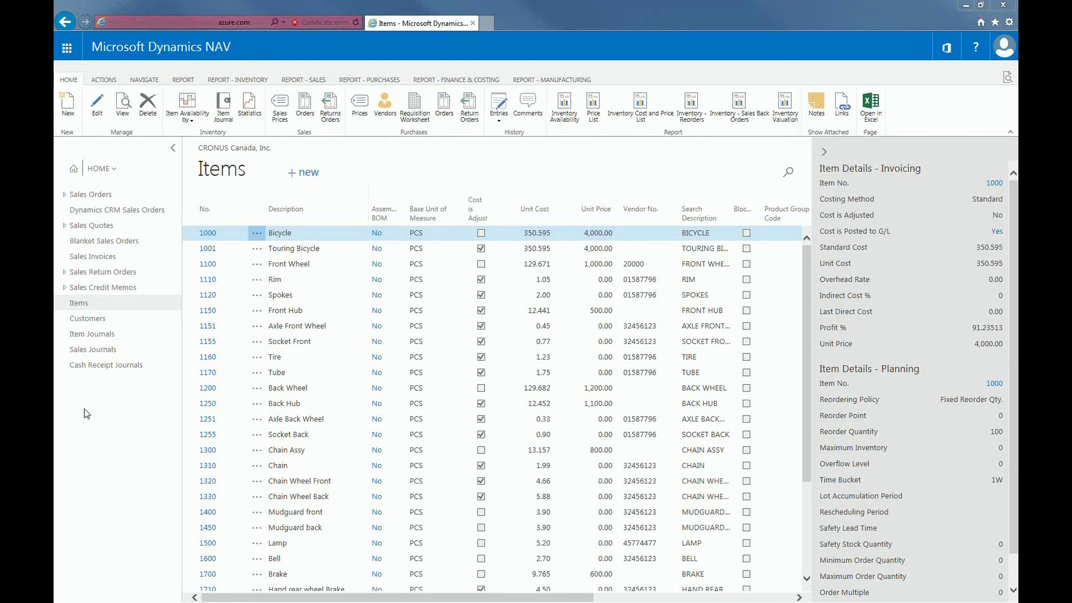
Show the Items by Location matrix without items in transit, review the warehouse quantities around item 1908-S, and close the matrix.
left_click(151, 84)
left_click(68, 109)
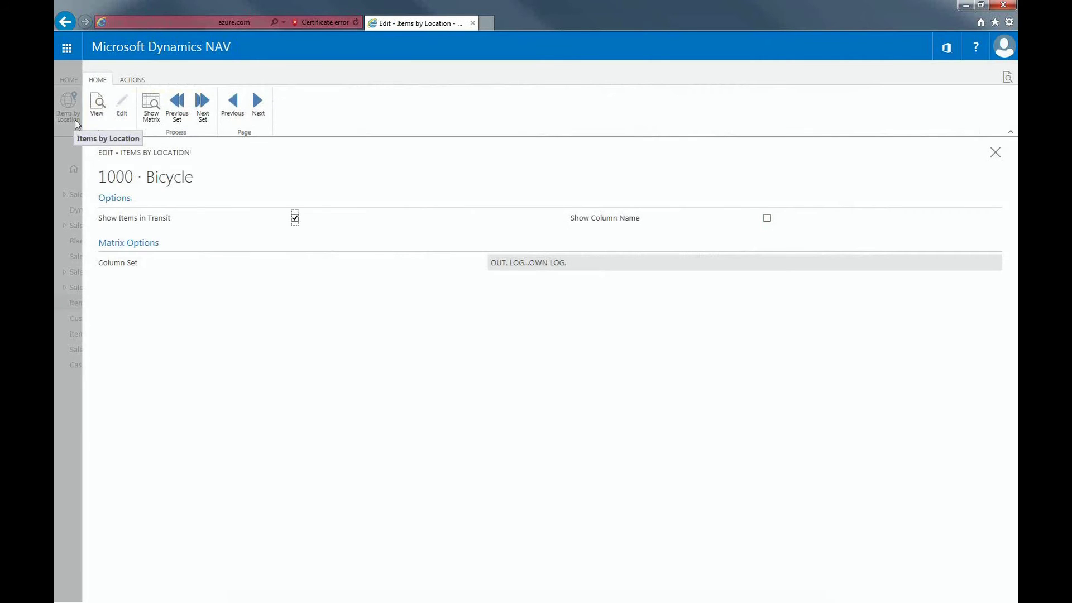
left_click(295, 218)
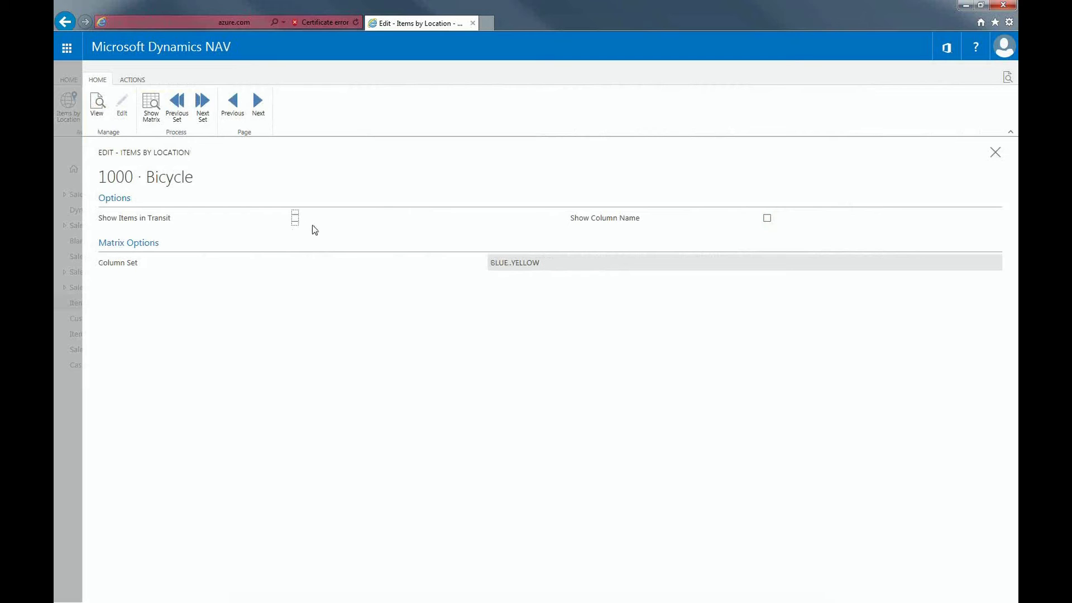
left_click(150, 114)
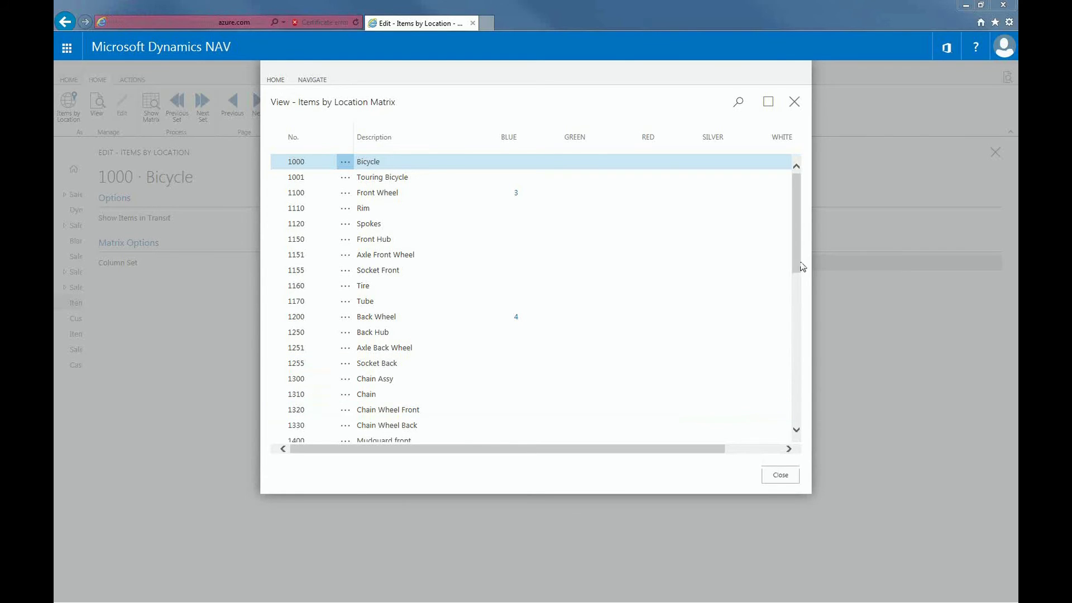
left_click_drag(802, 267, 799, 419)
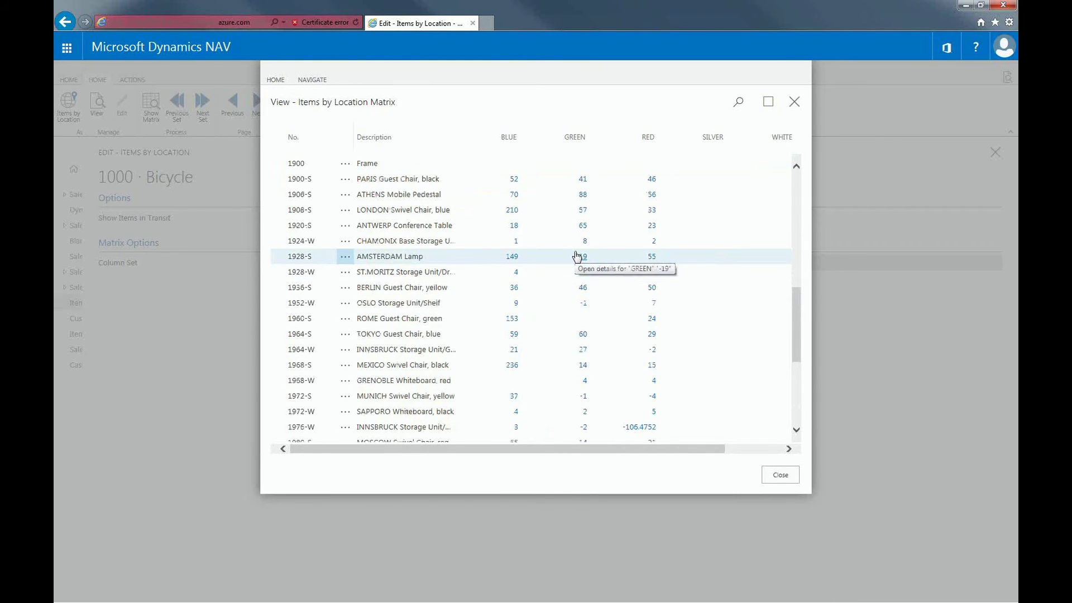
key("Up")
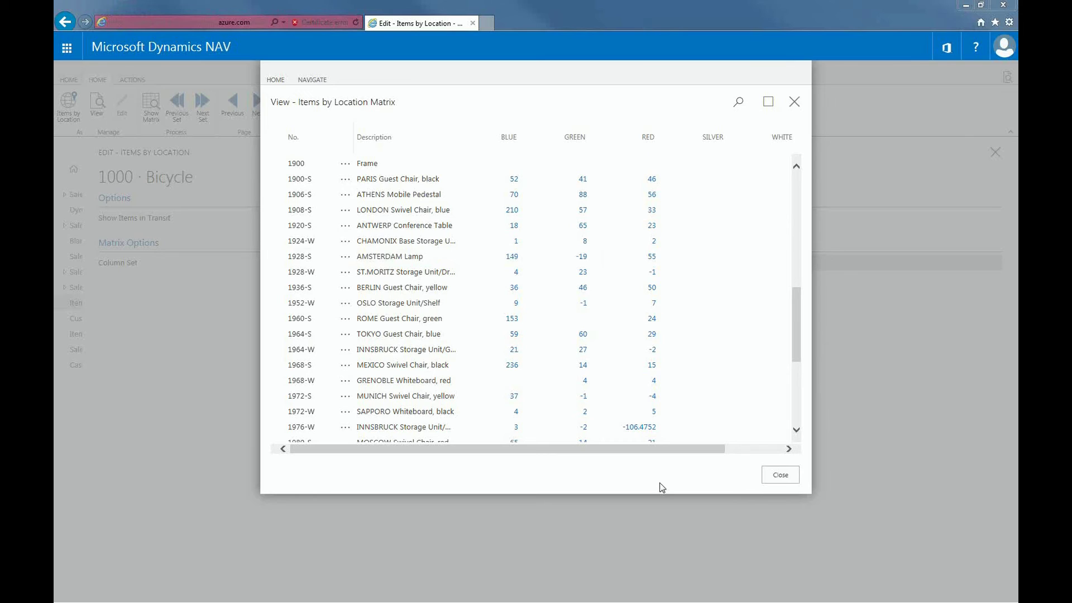
left_click(780, 474)
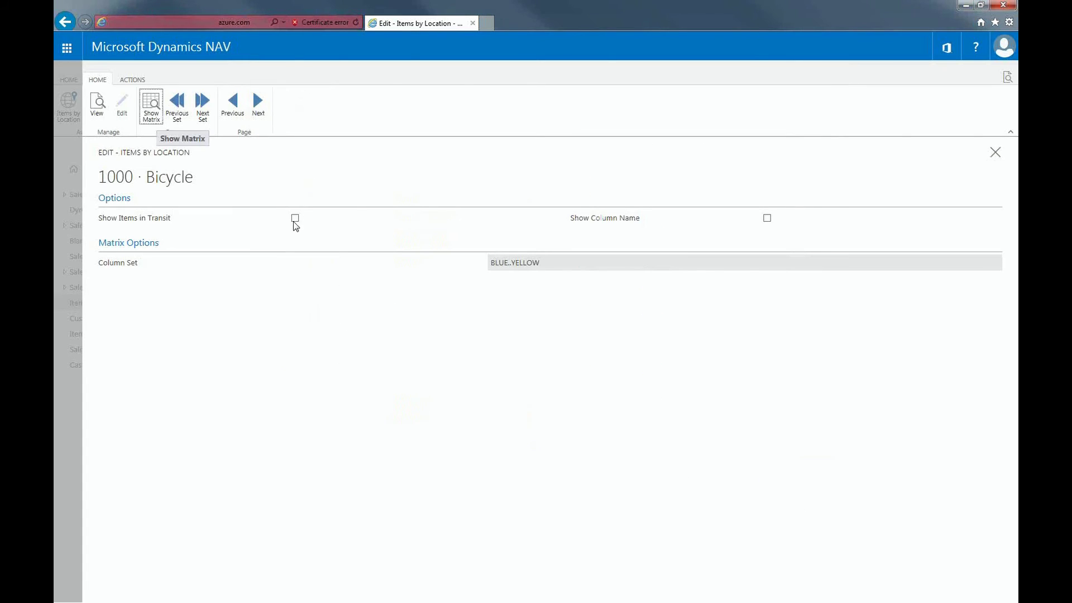
Enable Show Items in Transit and review the Items by Location matrix for the in-transit locations OUT. LOG. and OWN LOG.
left_click(295, 219)
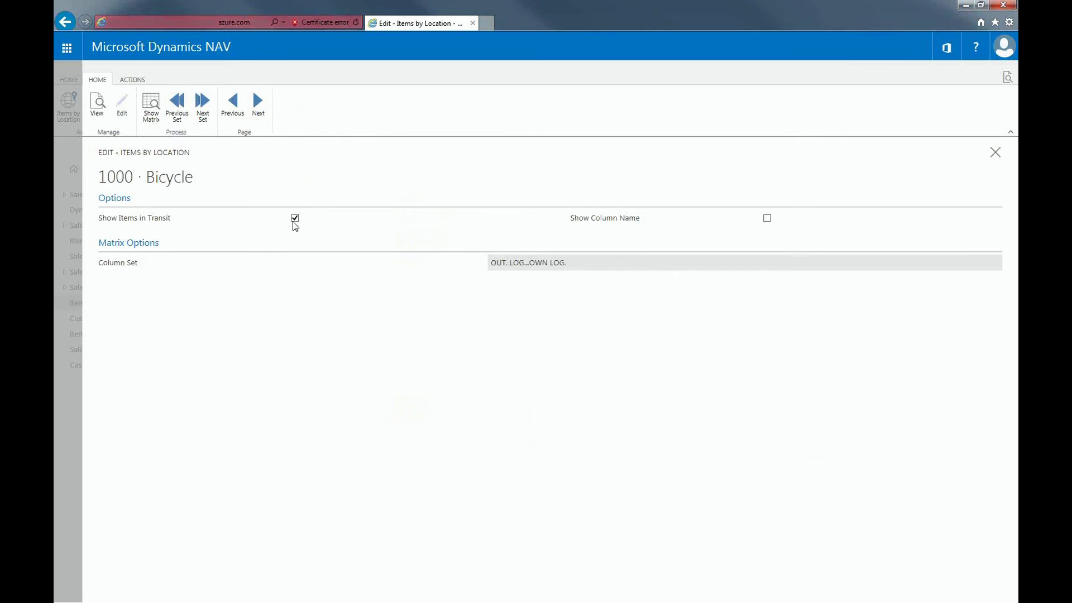
left_click(150, 109)
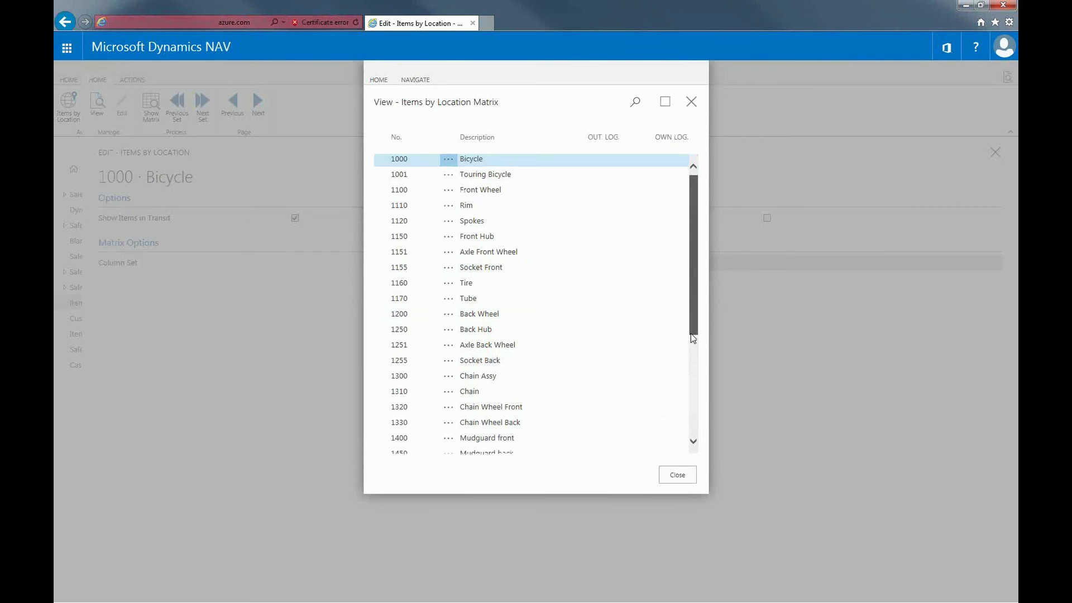
scroll(691, 335, "down", 4)
scroll(687, 404, "down", 1)
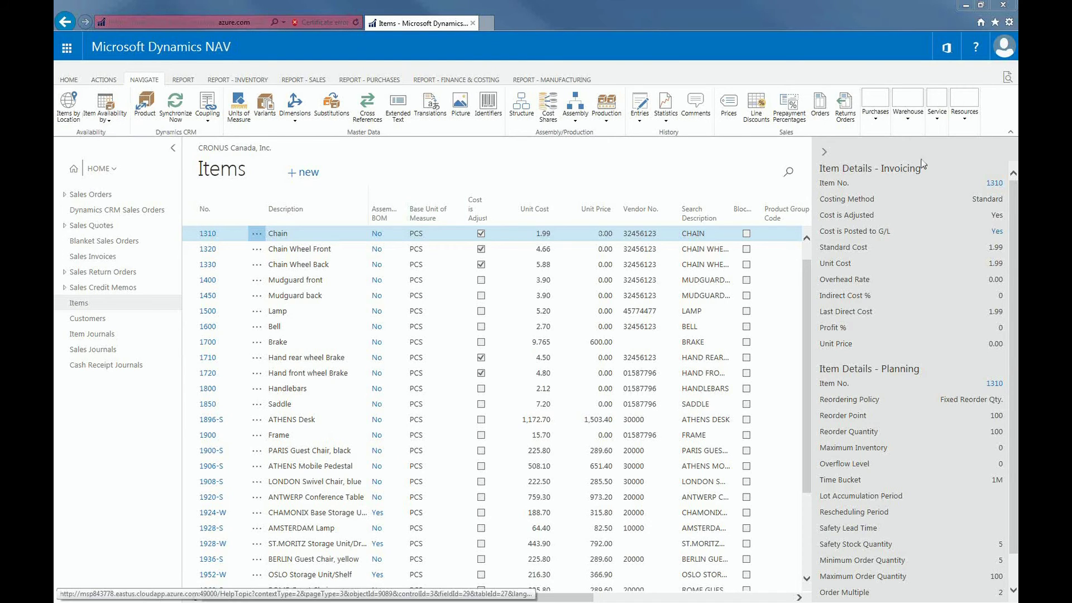
Find item 1906 in the items list, view its item availability by location, and clear the search.
left_click(799, 167)
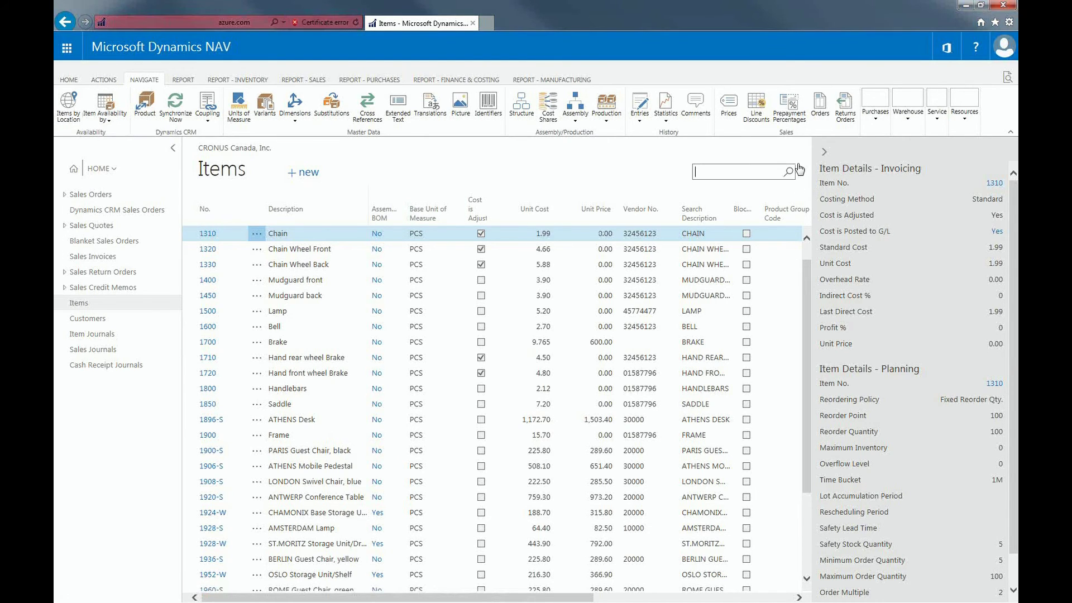
type("1906")
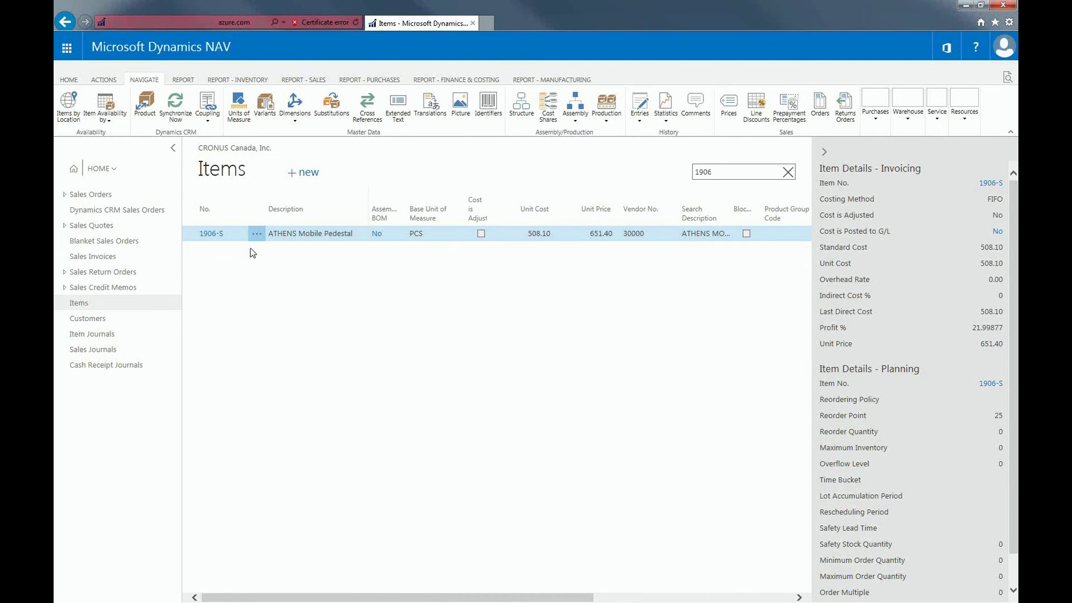
left_click(109, 122)
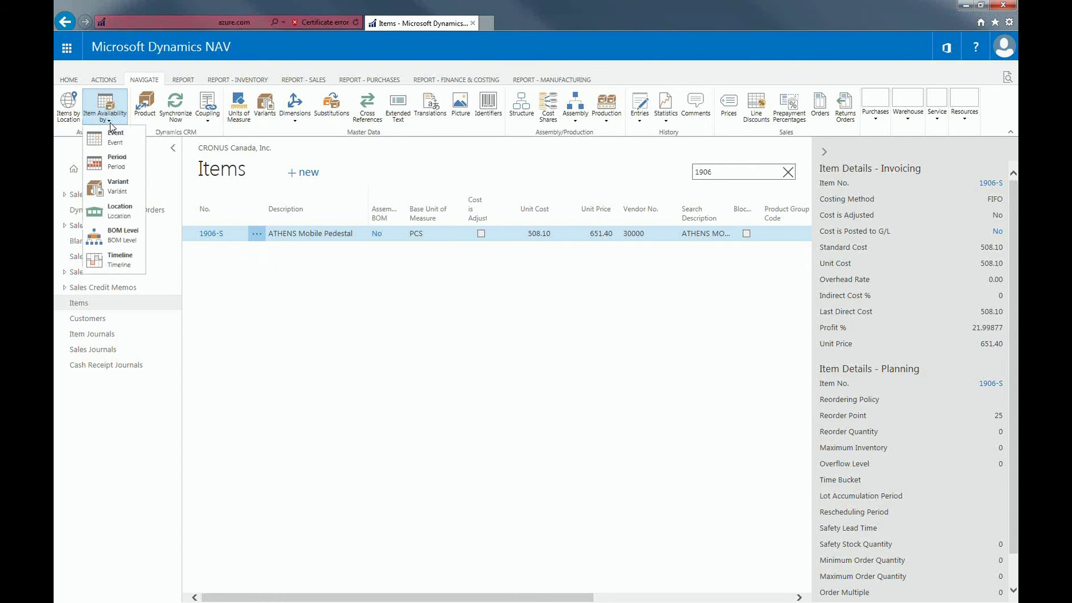
left_click(120, 212)
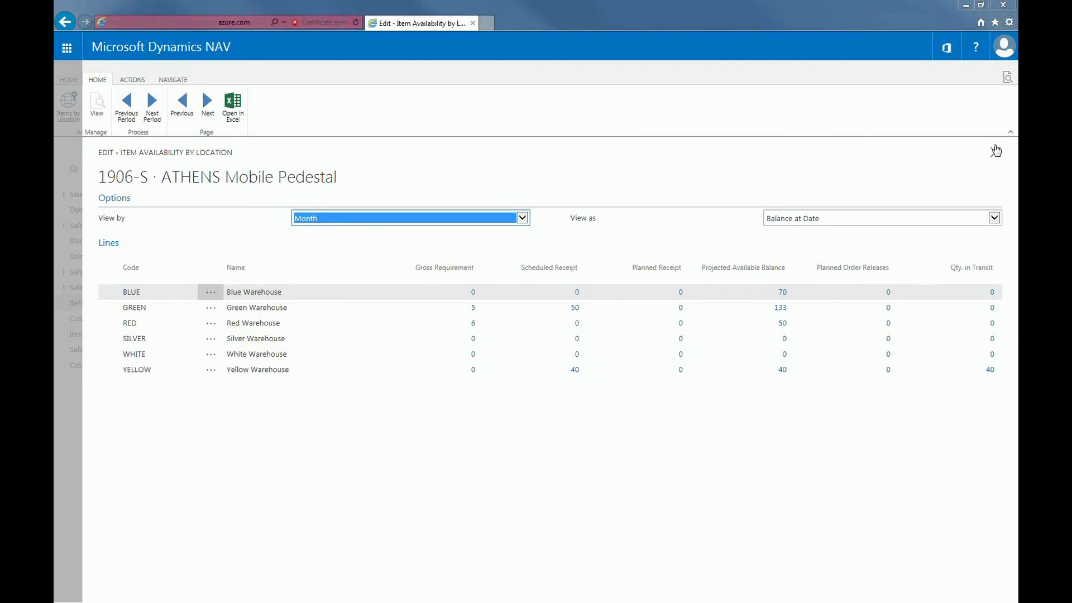
left_click(996, 151)
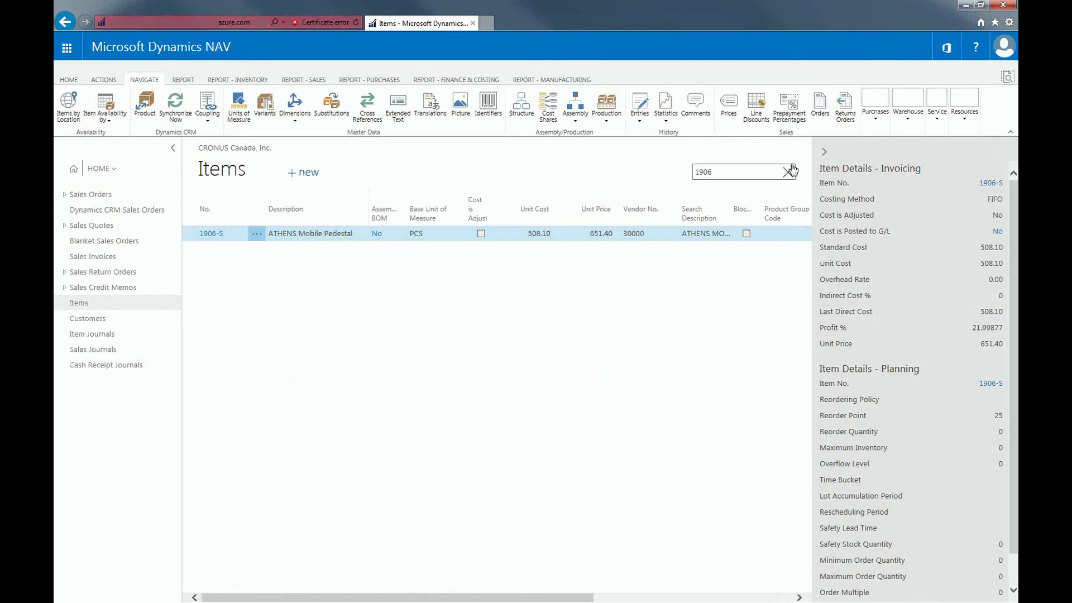
left_click(789, 169)
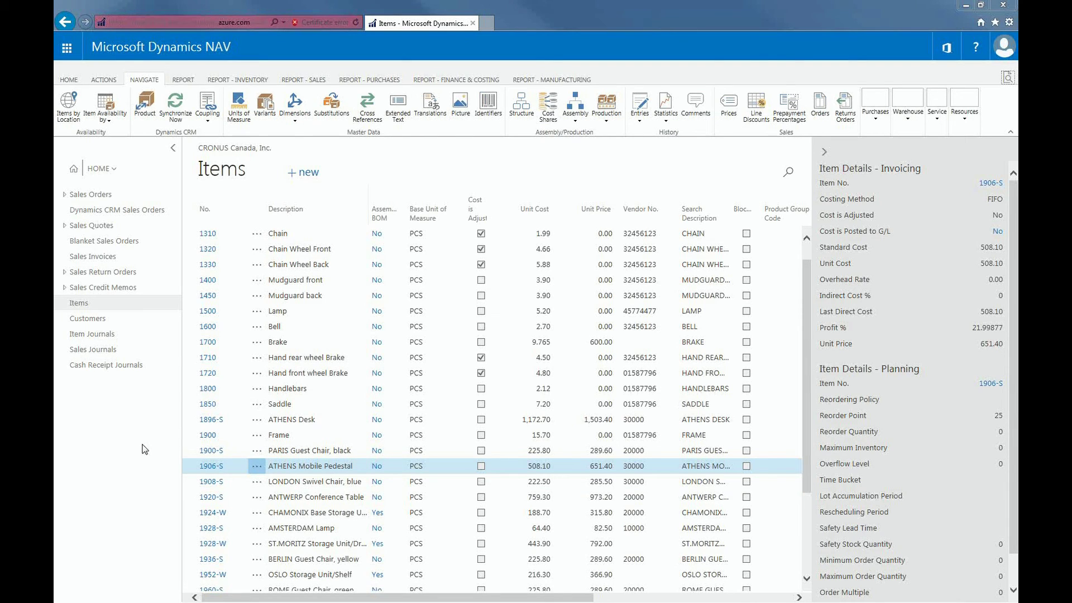
Search for "inventory valuation" and open the Inventory Valuation report under Financial Management/Inventory/Reports.
left_click(1002, 82)
type("invento")
type("valu")
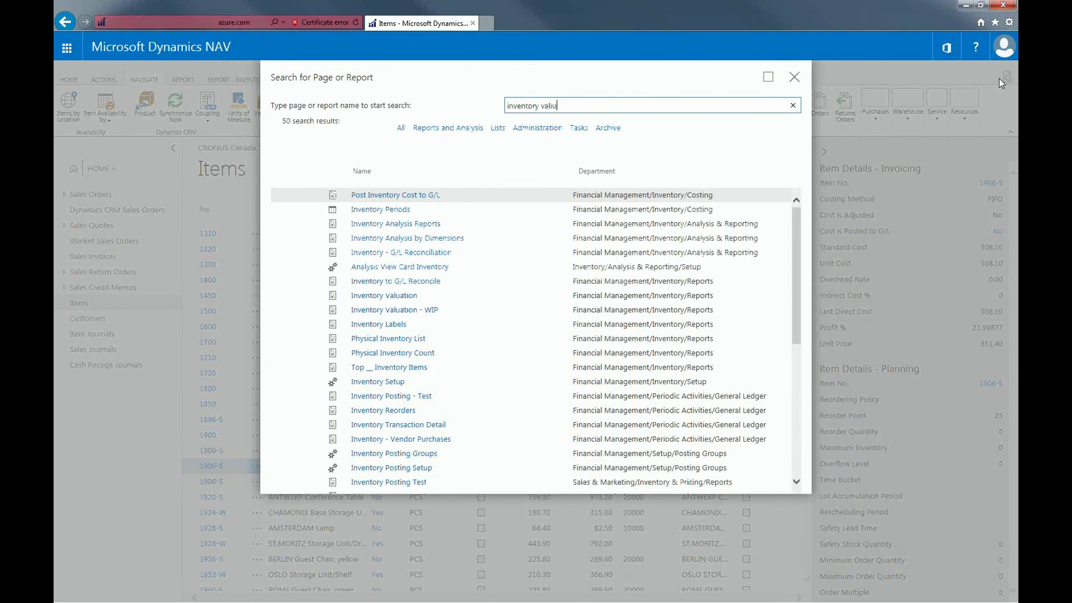
type("atio")
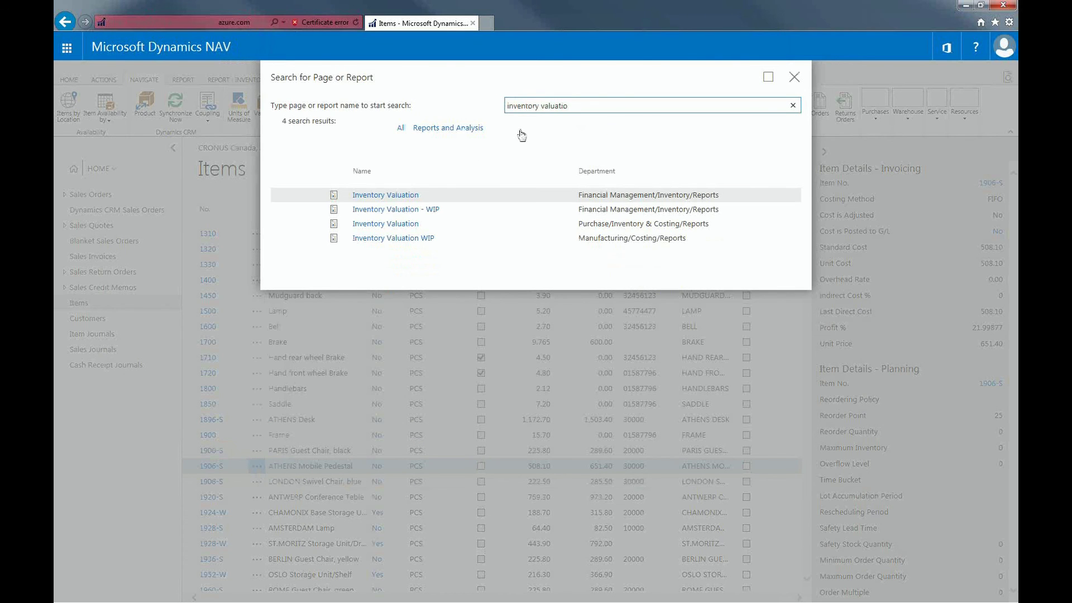
left_click(401, 198)
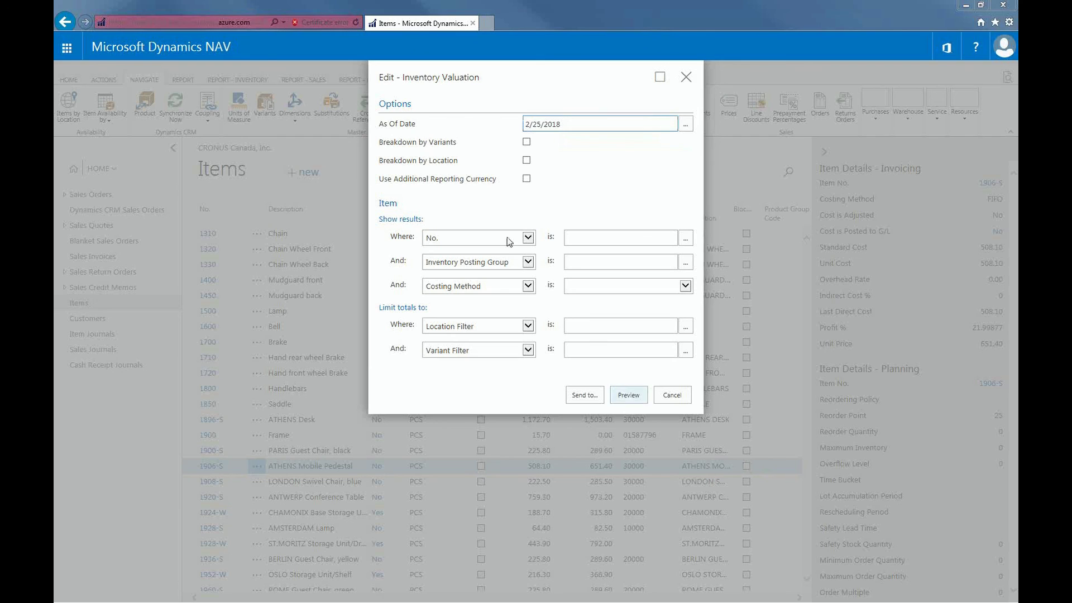
Set the Inventory Valuation report's As Of Date to 3/30/2018.
left_click(529, 122)
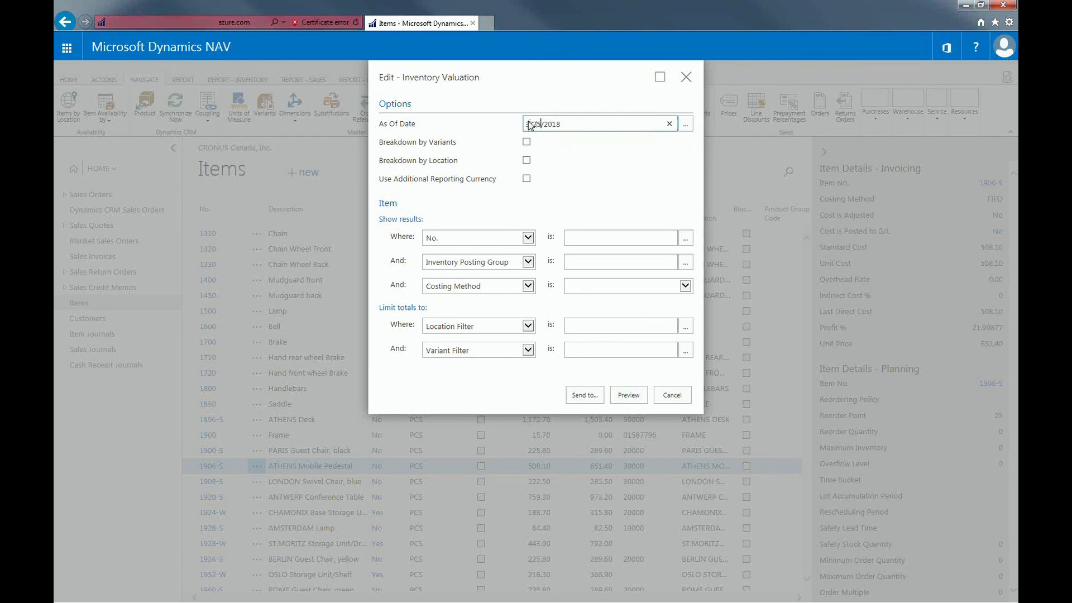
key("BackSpace")
key("BackSpace")
type("30")
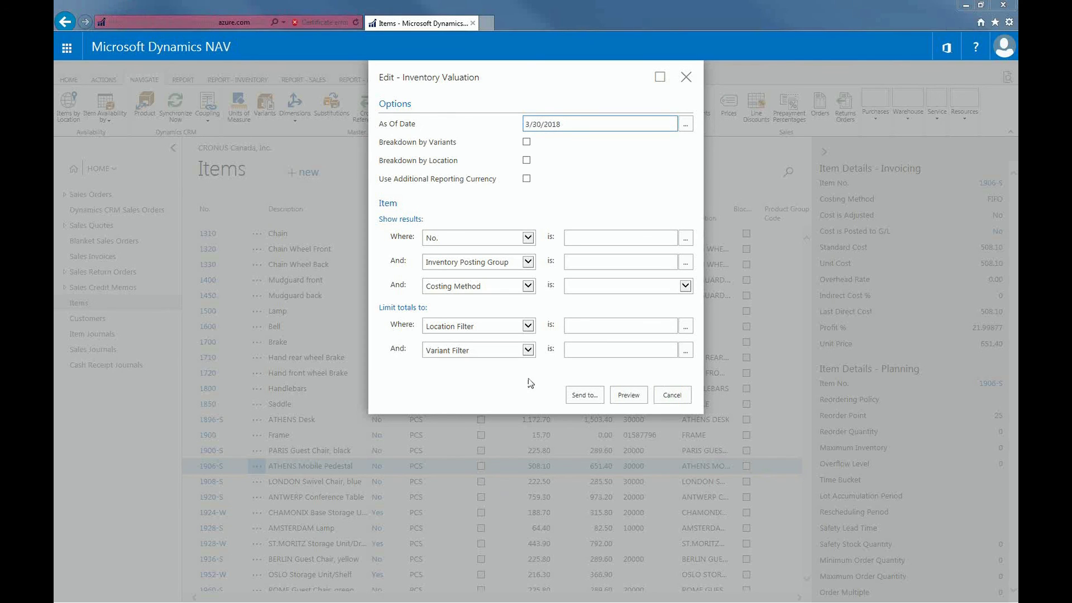
Limit the report totals with the location filter OUT. LOG.|OWN LOG.
left_click(686, 326)
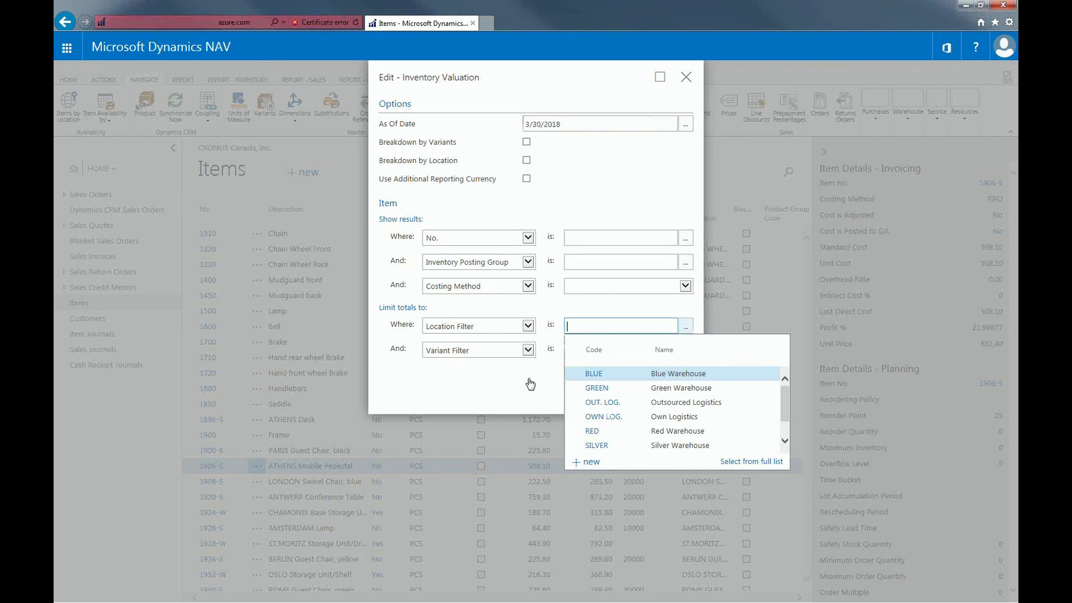
left_click(597, 402)
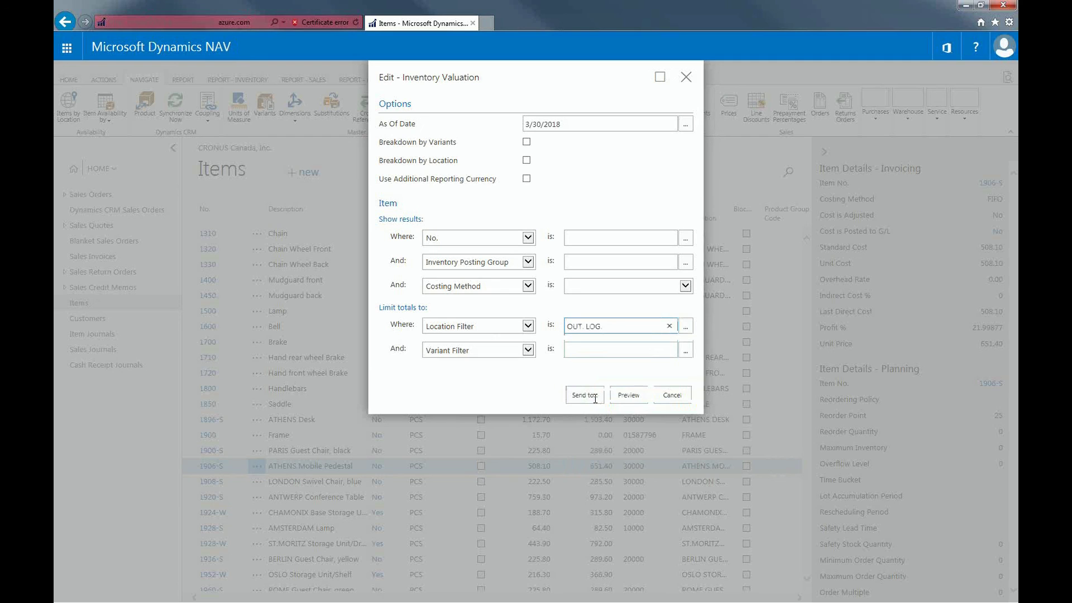
type("|OWN")
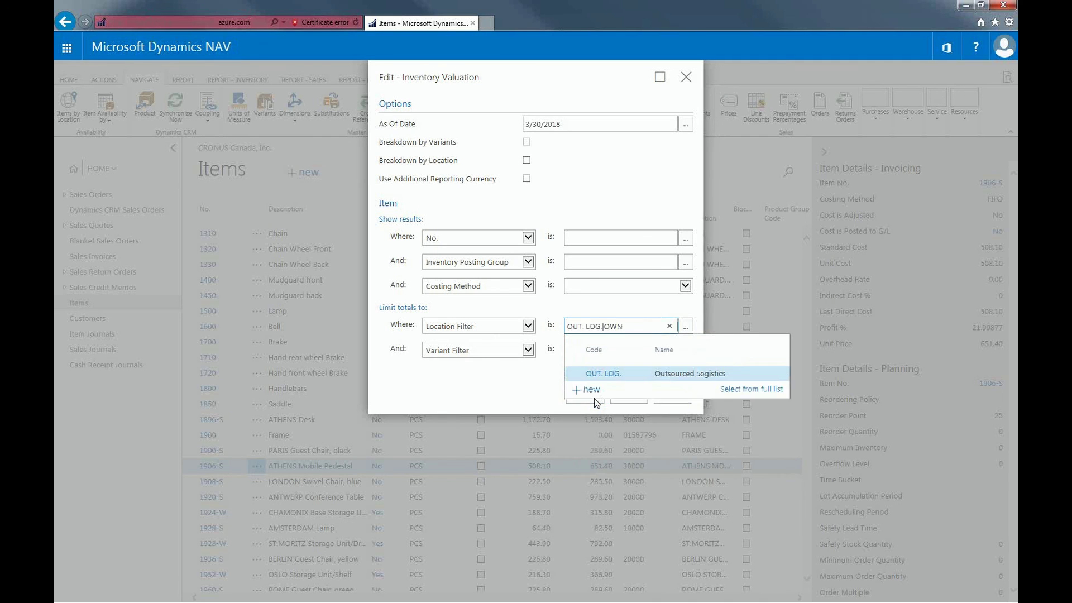
type(" LOG.")
left_click(555, 384)
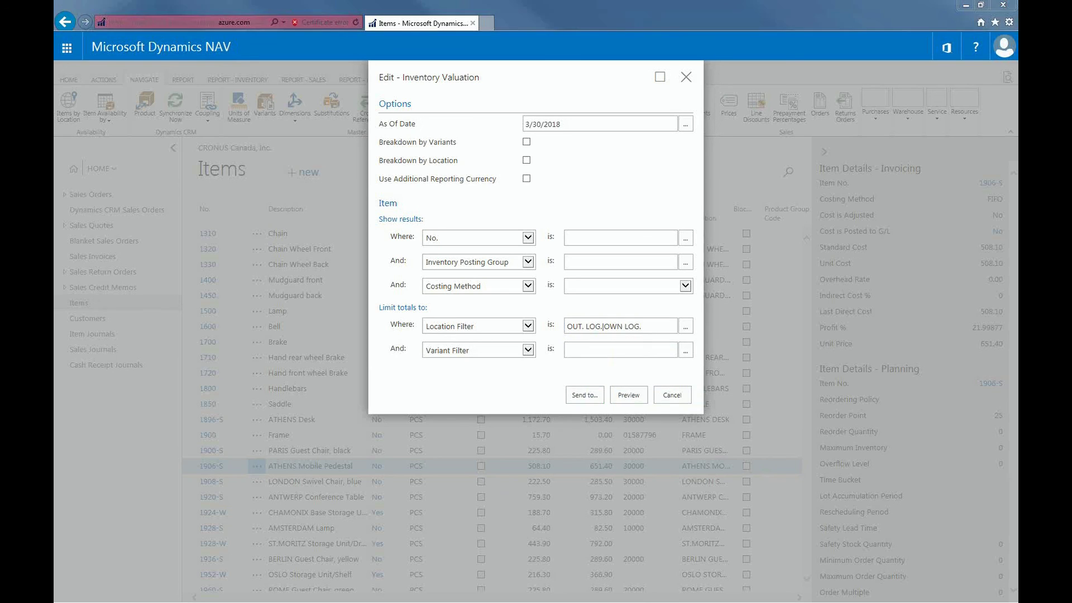
Export the Inventory Valuation report as a PDF document and open the file.
left_click(603, 401)
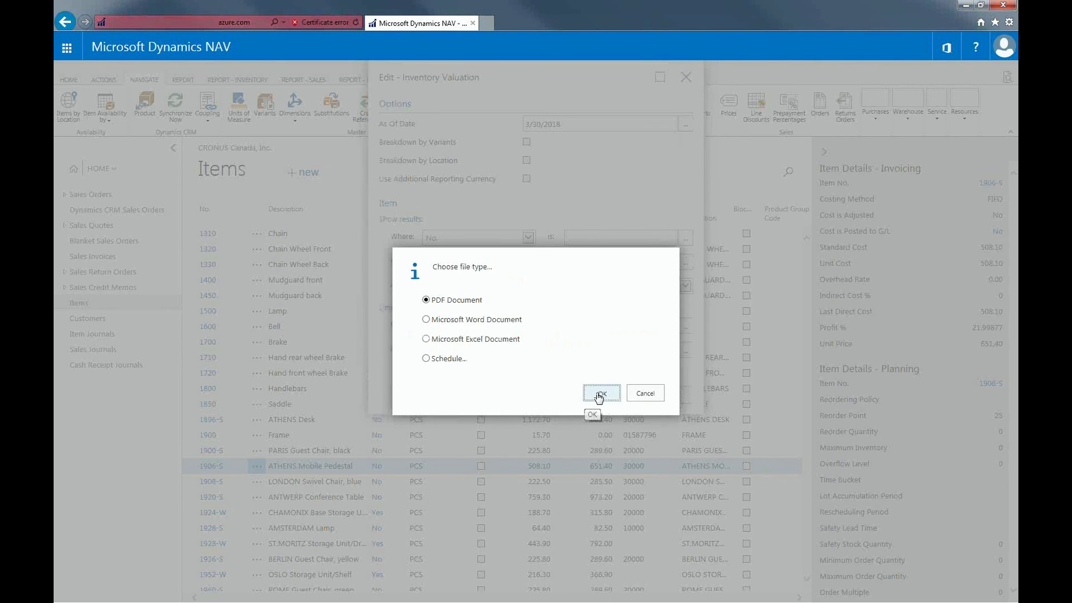
left_click(600, 395)
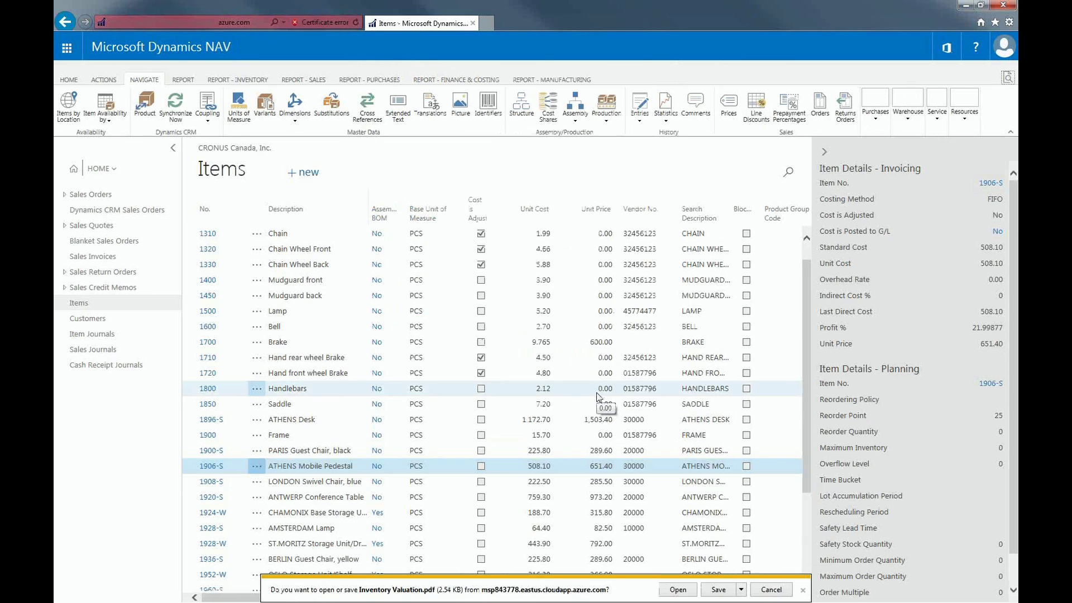
left_click(677, 590)
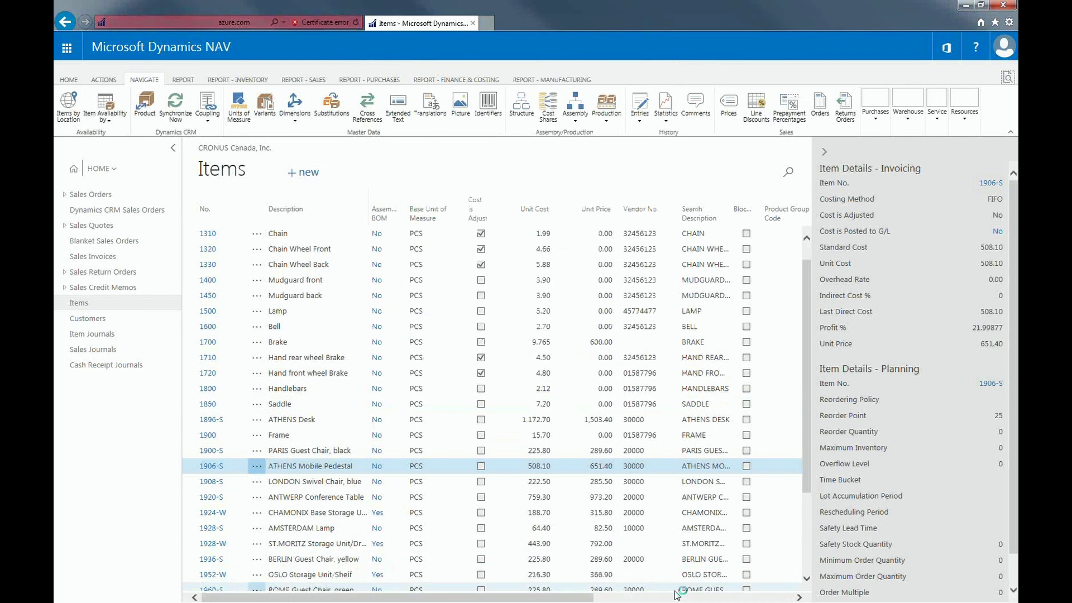